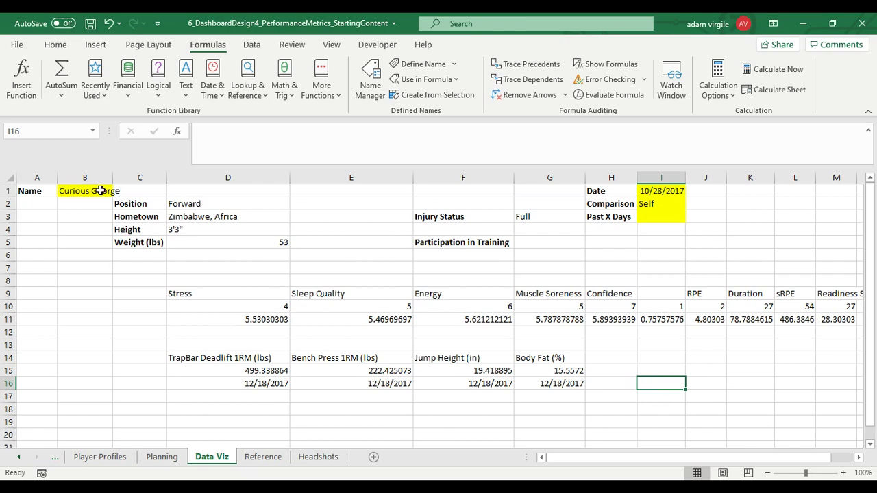
- Review the player names and their headshot images on the Headshots sheet
{"action": "left_click", "coordinate": [322, 464]}
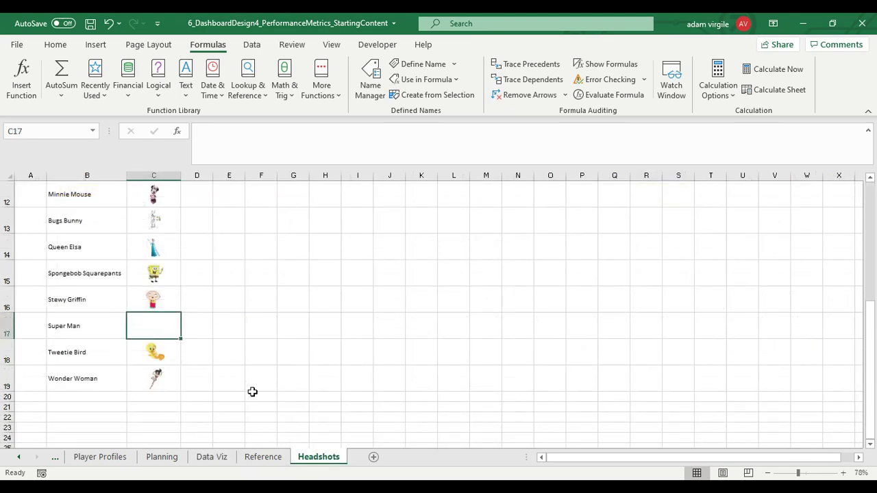
{"action": "scroll", "coordinate": [208, 381], "scroll_direction": "up", "scroll_amount": 3}
{"action": "scroll", "coordinate": [206, 381], "scroll_direction": "up", "scroll_amount": 1}
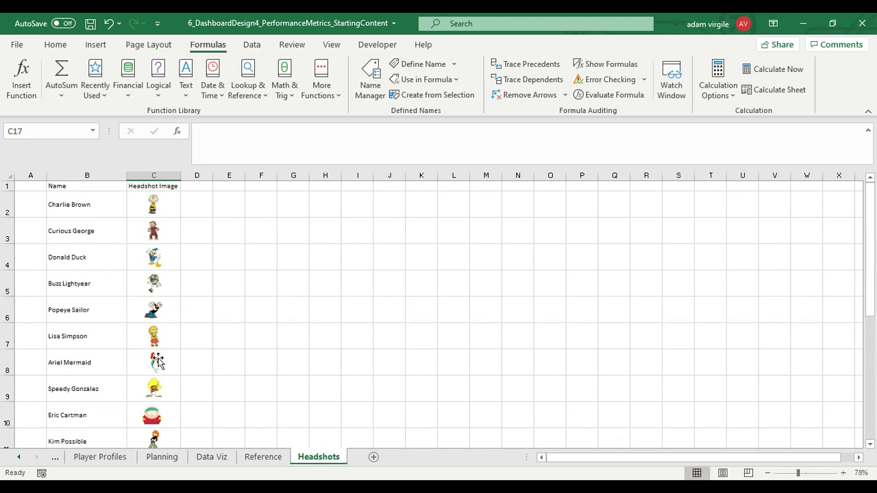
{"action": "scroll", "coordinate": [157, 356], "scroll_direction": "down", "scroll_amount": 3}
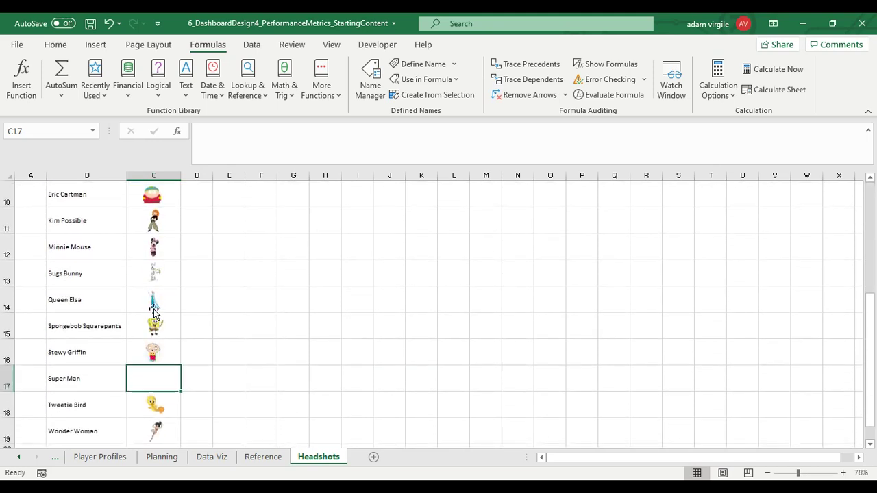
{"action": "scroll", "coordinate": [171, 374], "scroll_direction": "down", "scroll_amount": 1}
{"action": "scroll", "coordinate": [205, 397], "scroll_direction": "up", "scroll_amount": 1}
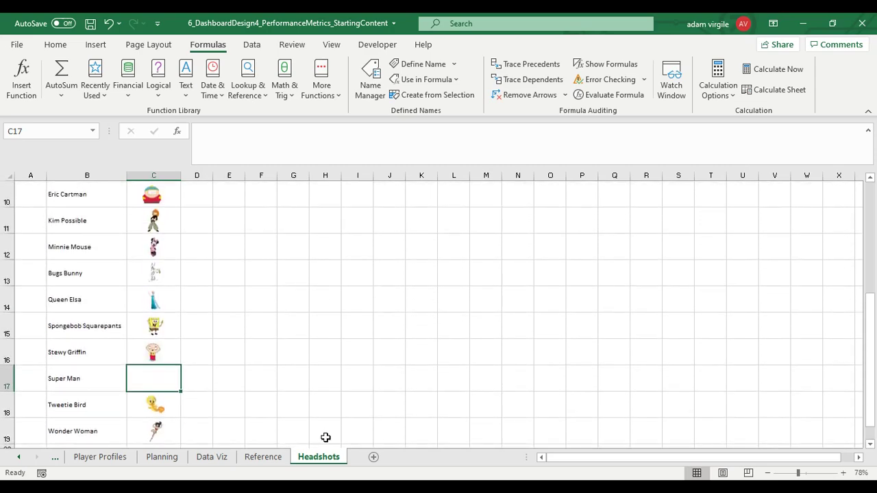
- Add a new sheet and paste the Name column from Player Profiles into its column A as values
{"action": "left_click", "coordinate": [374, 459]}
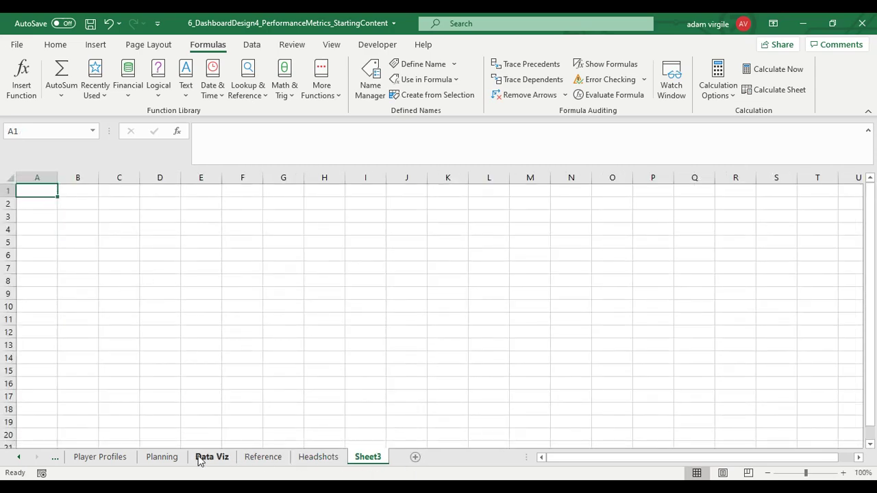
{"action": "left_click", "coordinate": [98, 461]}
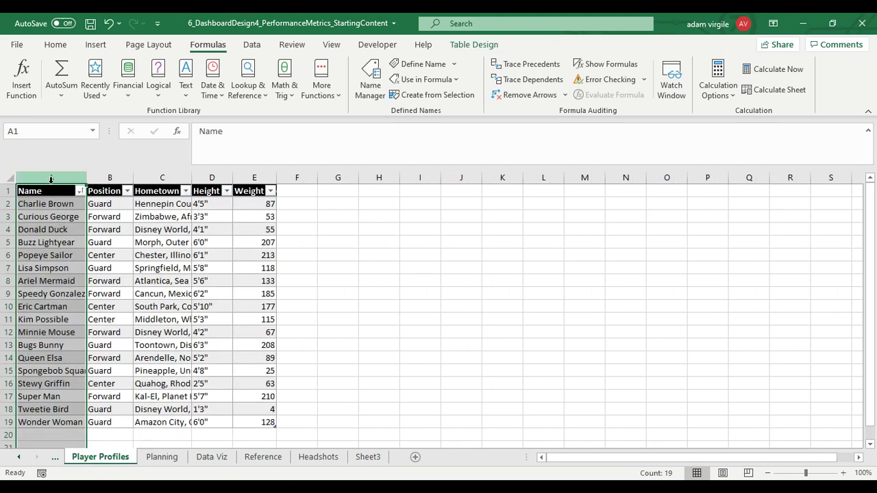
{"action": "right_click", "coordinate": [52, 177]}
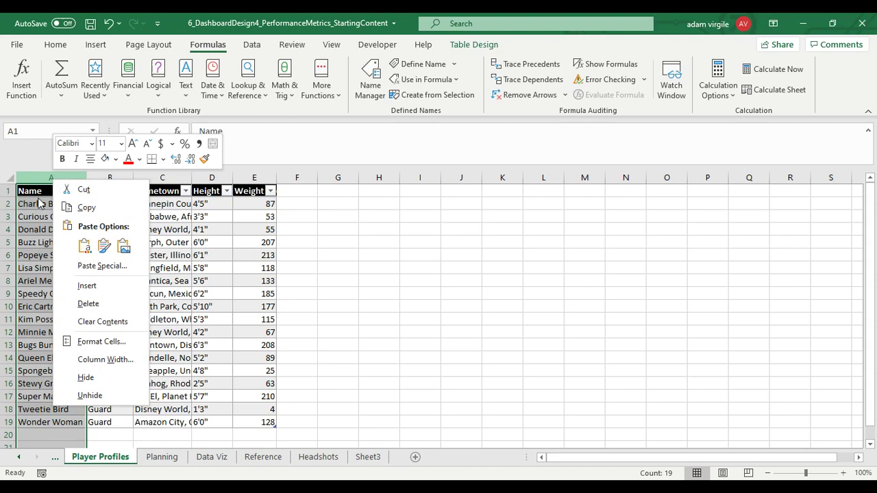
{"action": "left_click", "coordinate": [86, 207]}
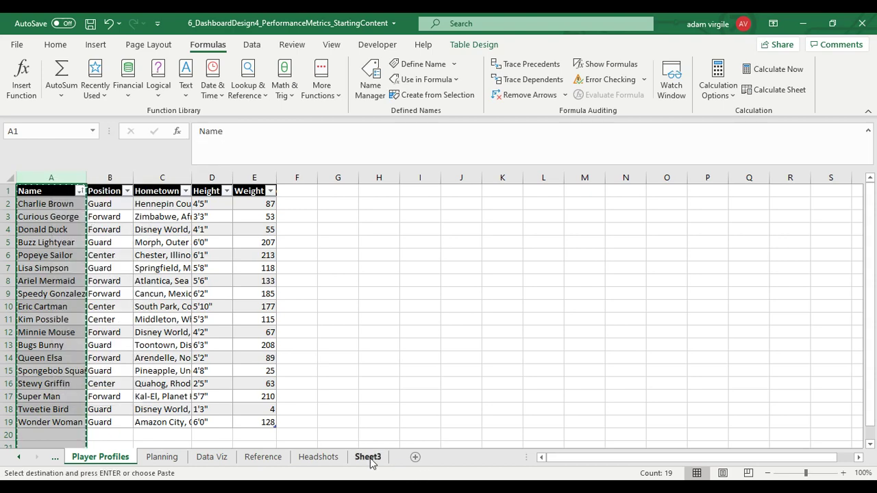
{"action": "left_click", "coordinate": [367, 457]}
{"action": "left_click", "coordinate": [47, 176]}
{"action": "right_click", "coordinate": [47, 176]}
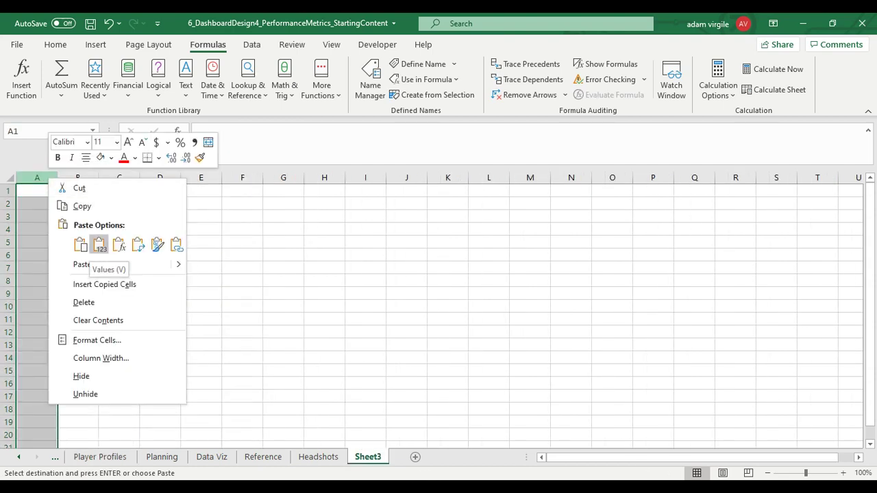
{"action": "left_click", "coordinate": [101, 247]}
{"action": "left_click", "coordinate": [87, 204]}
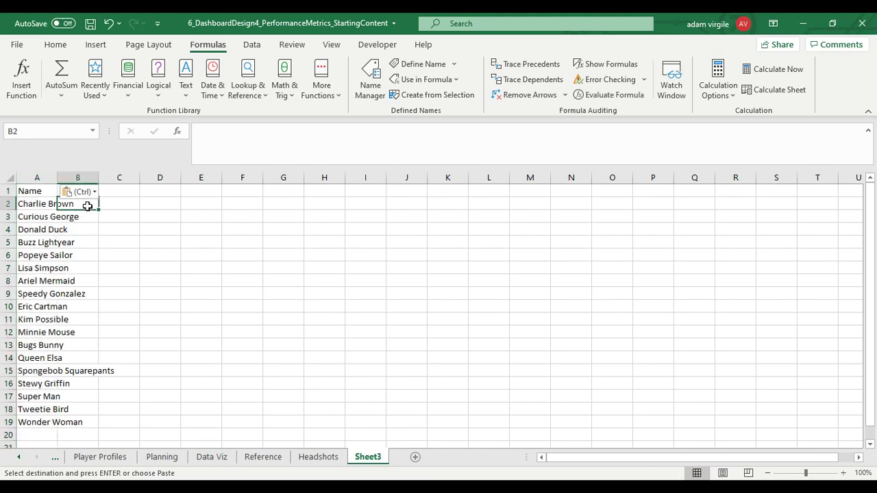
- Increase the row height of rows 2 to 19 on the new sheet
{"action": "left_click", "coordinate": [10, 204]}
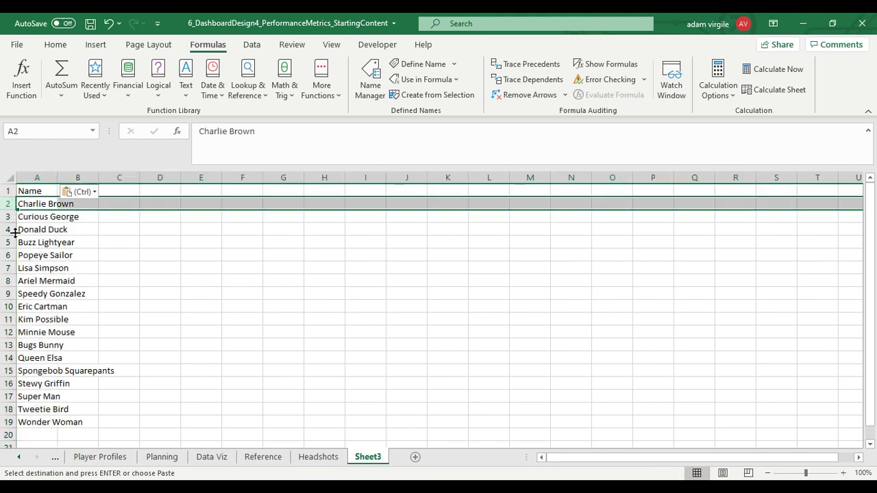
{"action": "left_click", "coordinate": [9, 422], "text": "shift"}
{"action": "right_click", "coordinate": [12, 424]}
{"action": "left_click", "coordinate": [60, 375]}
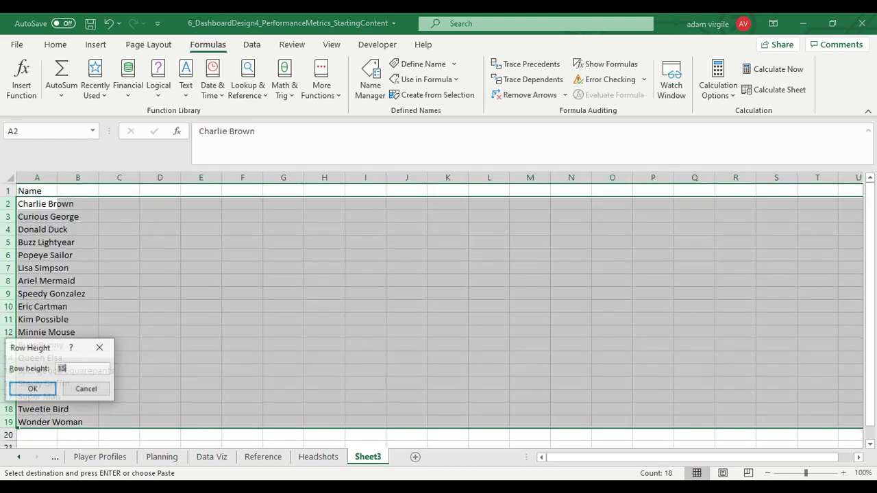
{"action": "key", "text": "Return"}
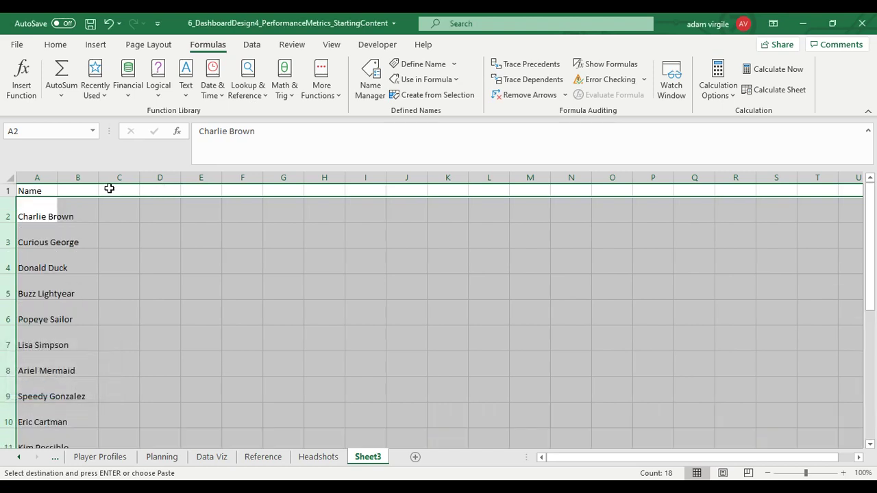
{"action": "left_click", "coordinate": [43, 176]}
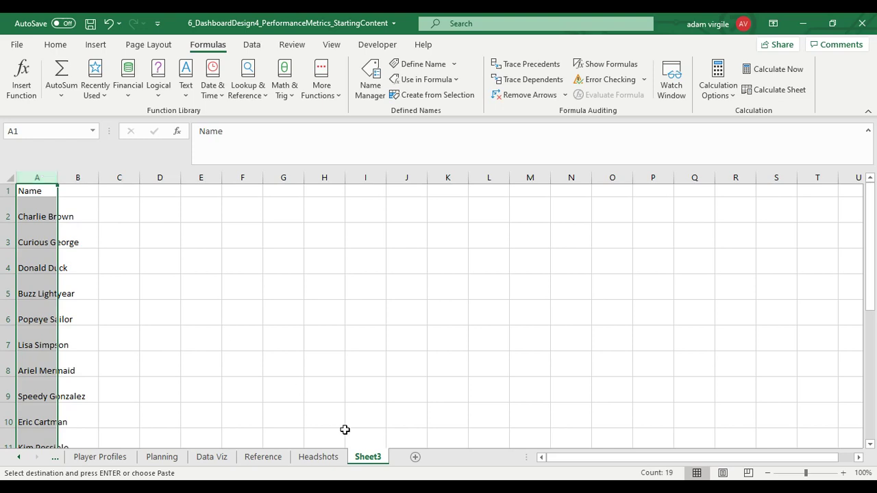
- Delete the newly added Sheet3 from the workbook
{"action": "right_click", "coordinate": [370, 461]}
{"action": "left_click", "coordinate": [404, 302]}
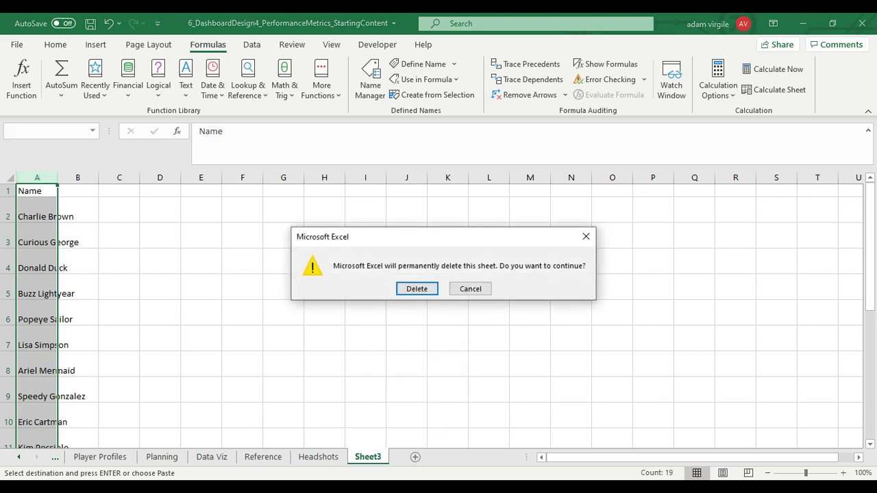
{"action": "left_click", "coordinate": [417, 289]}
- Paste the Superman picture on the Headshots sheet, then shrink and position it inside cell C17
{"action": "scroll", "coordinate": [99, 219], "scroll_direction": "up", "scroll_amount": 3}
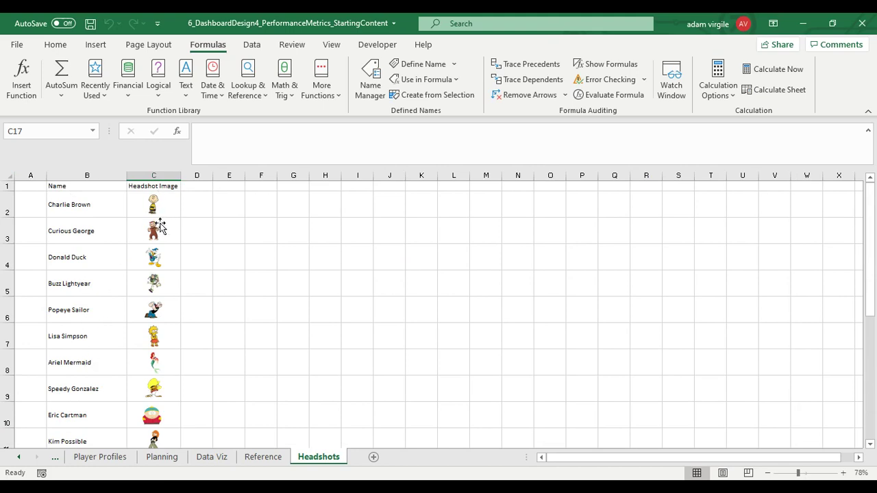
{"action": "scroll", "coordinate": [192, 386], "scroll_direction": "down", "scroll_amount": 4}
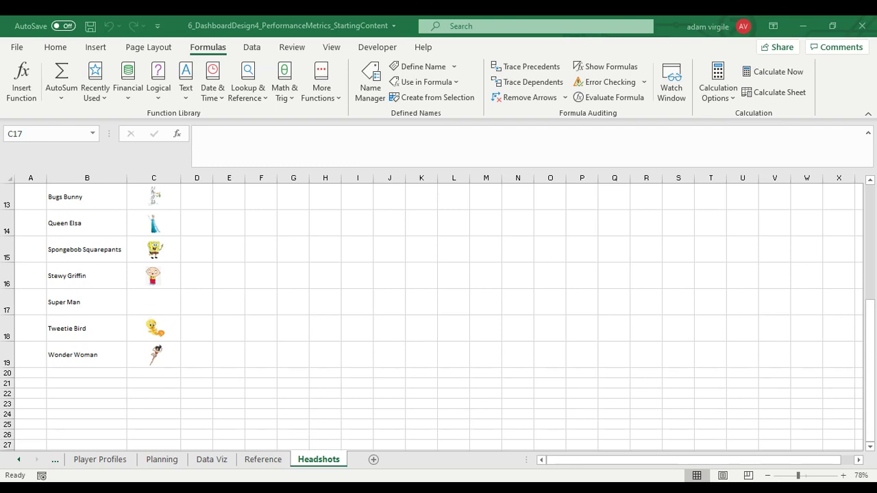
{"action": "key", "text": "ctrl+v"}
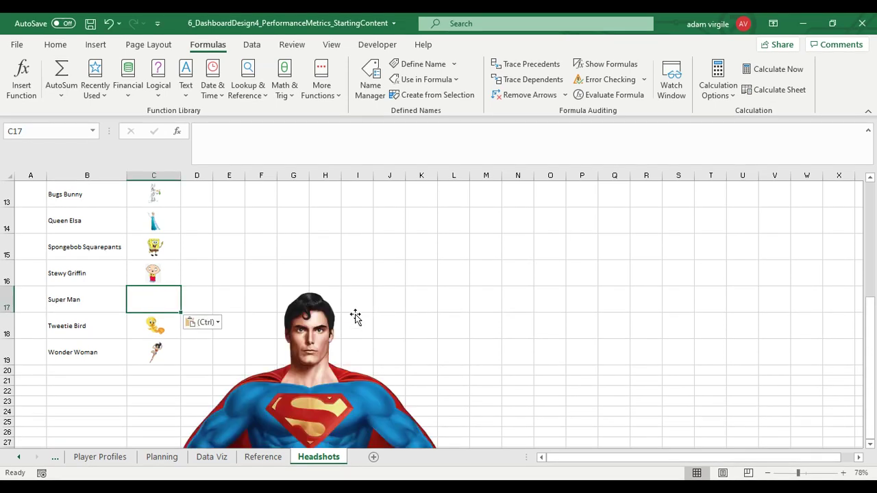
{"action": "left_click_drag", "start_coordinate": [341, 348], "coordinate": [358, 223]}
{"action": "left_click_drag", "start_coordinate": [508, 205], "coordinate": [245, 302]}
{"action": "left_click_drag", "start_coordinate": [238, 355], "coordinate": [156, 343]}
{"action": "left_click", "coordinate": [173, 305]}
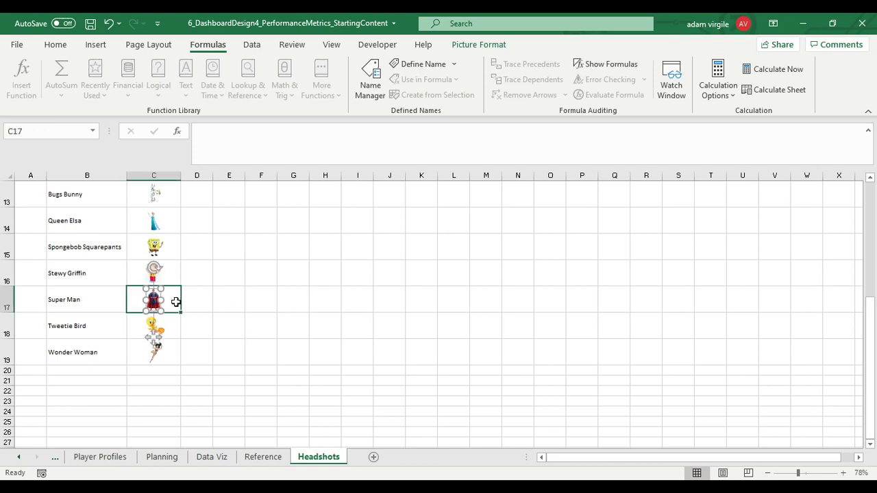
- Look over the headshot column and copy cell C2, including the picture it contains
{"action": "scroll", "coordinate": [183, 289], "scroll_direction": "up", "scroll_amount": 4}
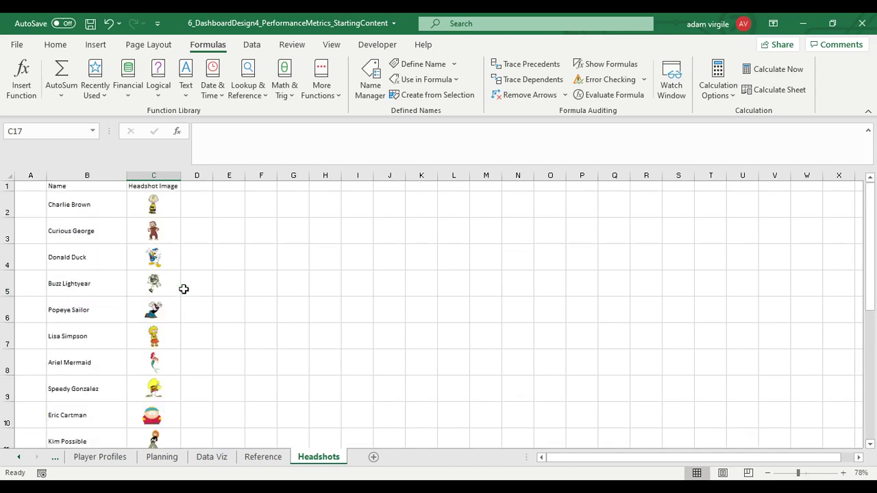
{"action": "scroll", "coordinate": [172, 268], "scroll_direction": "down", "scroll_amount": 3}
{"action": "scroll", "coordinate": [170, 317], "scroll_direction": "up", "scroll_amount": 1}
{"action": "scroll", "coordinate": [171, 343], "scroll_direction": "up", "scroll_amount": 2}
{"action": "left_click", "coordinate": [175, 207]}
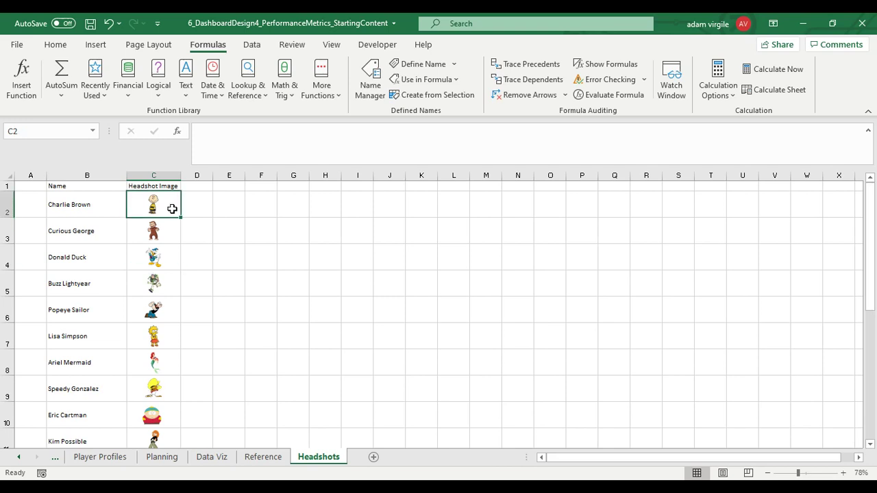
{"action": "left_click", "coordinate": [156, 209]}
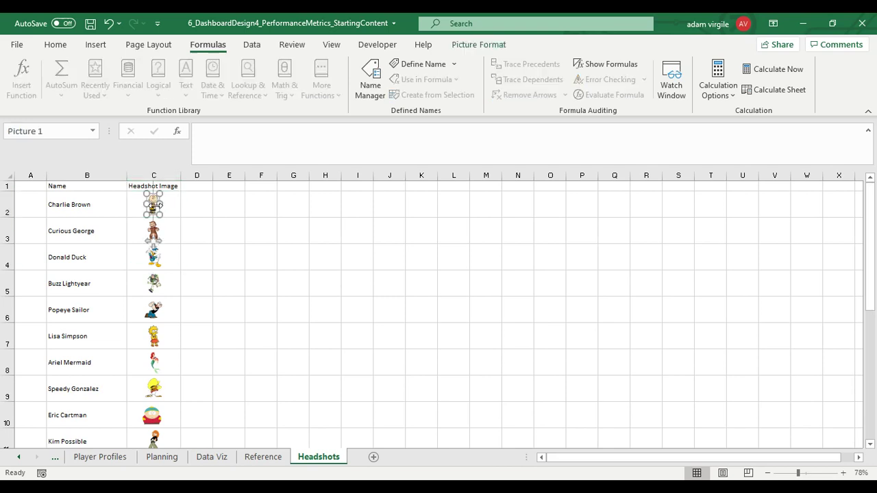
{"action": "left_click", "coordinate": [170, 205]}
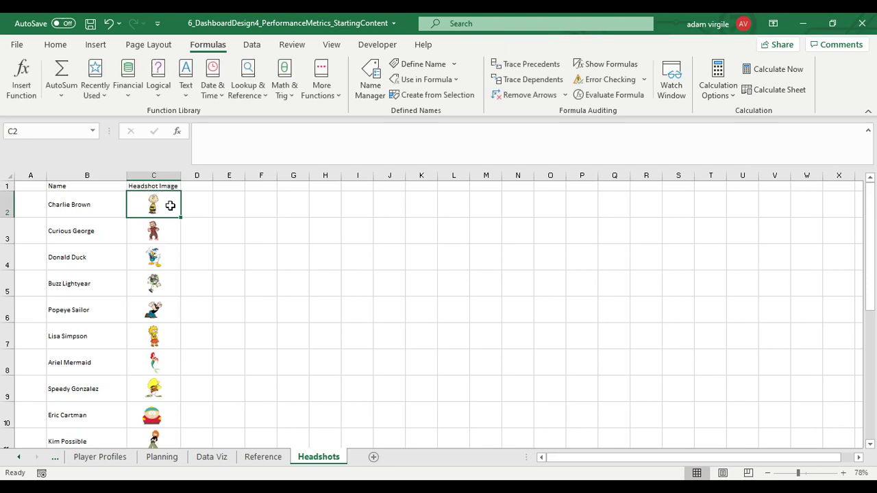
{"action": "key", "text": "ctrl+c"}
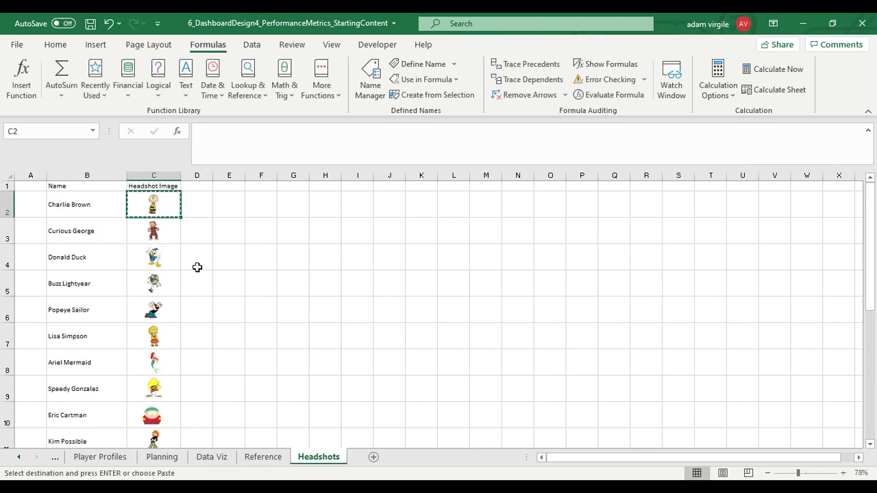
- Paste the copied cell as a linked picture at A3 on the Data Viz sheet and position it below the Name row
{"action": "left_click", "coordinate": [223, 461]}
{"action": "left_click", "coordinate": [47, 217]}
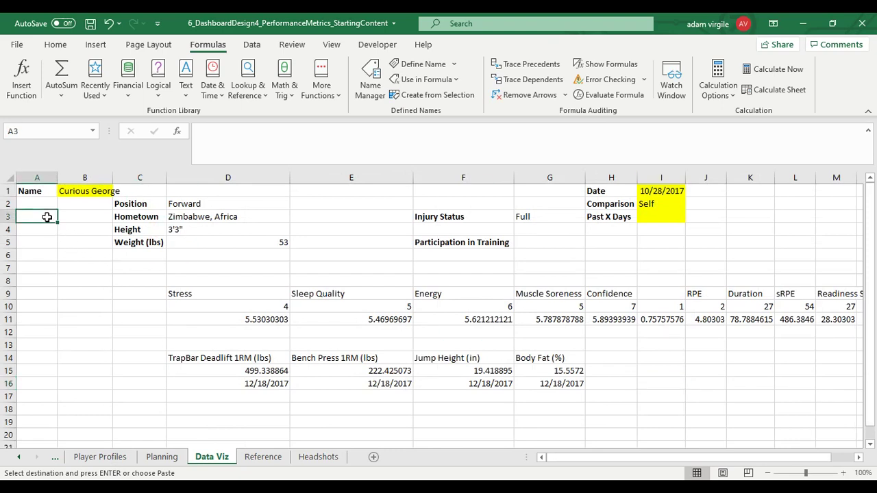
{"action": "right_click", "coordinate": [47, 217]}
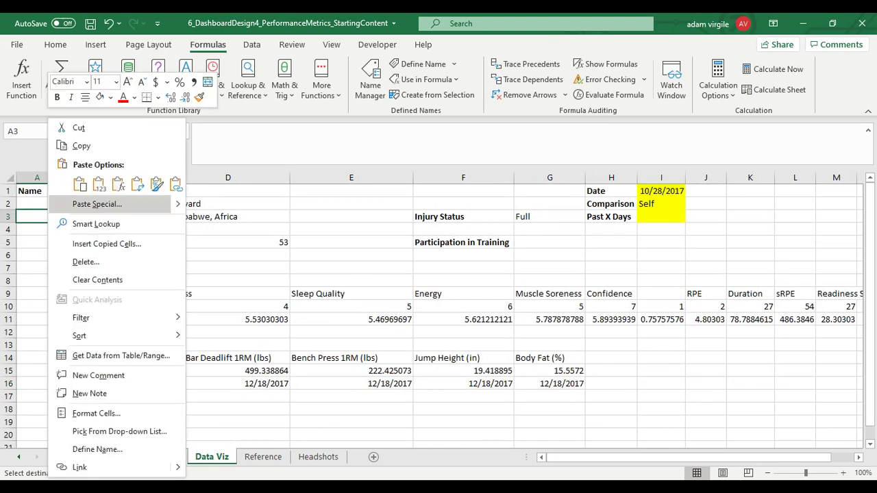
{"action": "mouse_move", "coordinate": [175, 204]}
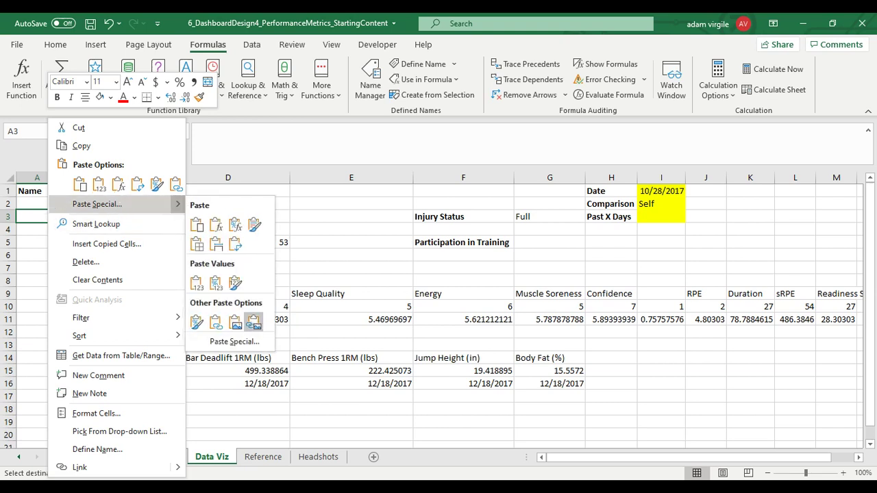
{"action": "left_click", "coordinate": [254, 321]}
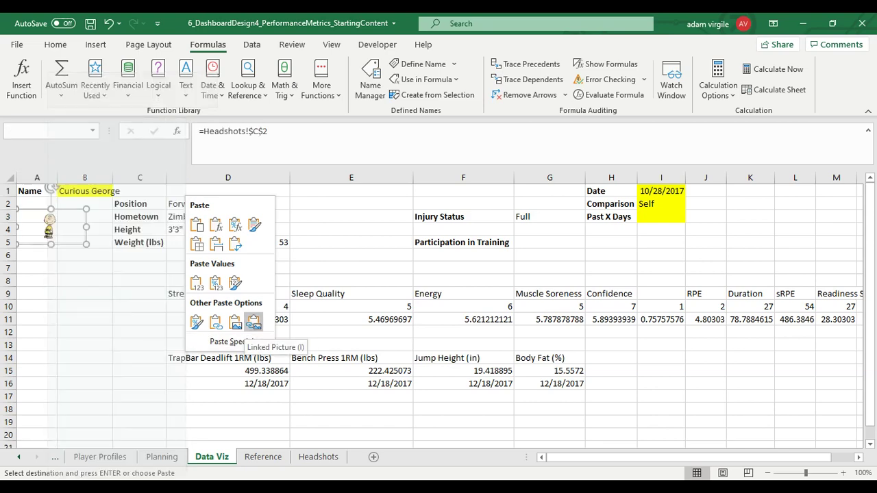
{"action": "left_click", "coordinate": [254, 321]}
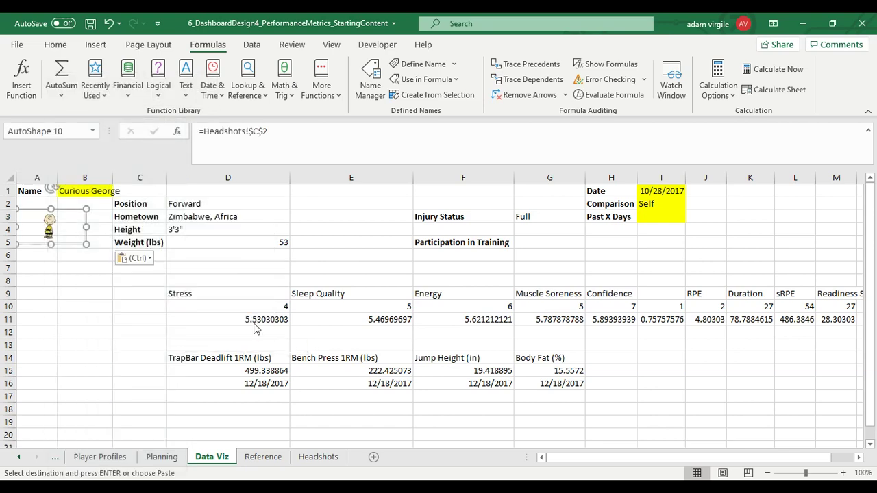
{"action": "left_click_drag", "start_coordinate": [69, 227], "coordinate": [67, 228]}
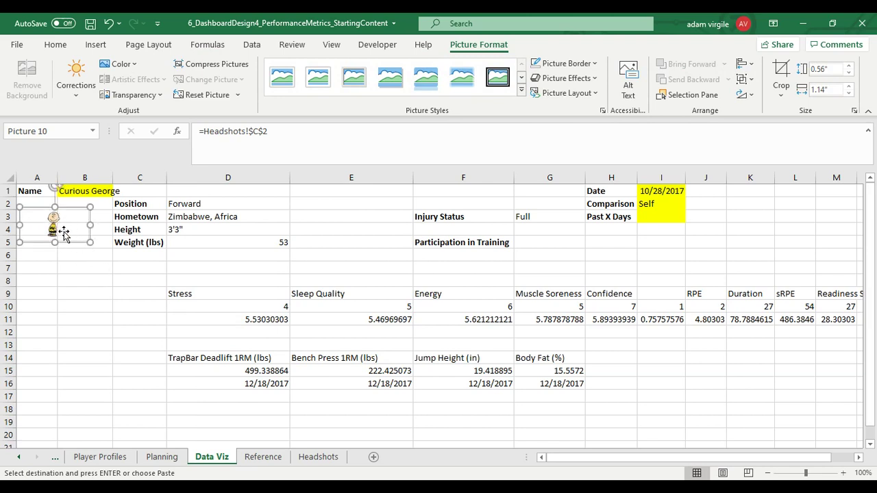
- Compare the selected player name in B1 with the cell reference behind the linked picture
{"action": "left_click", "coordinate": [87, 195]}
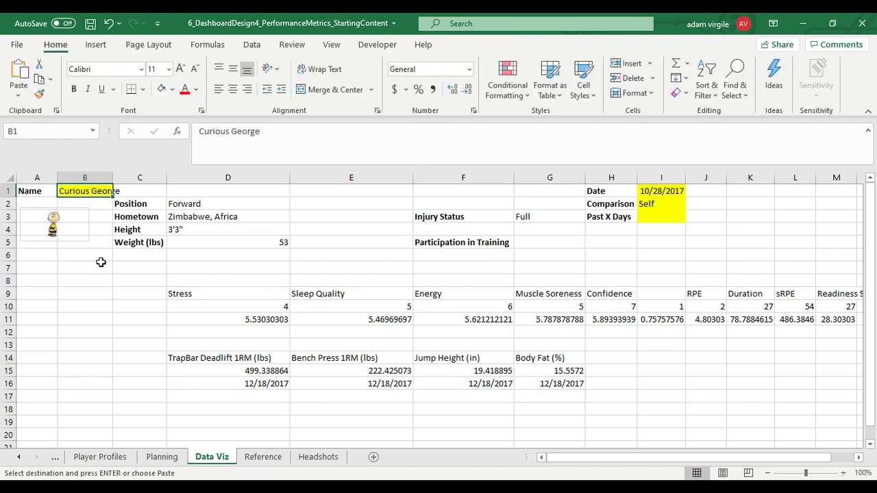
{"action": "left_click", "coordinate": [69, 221]}
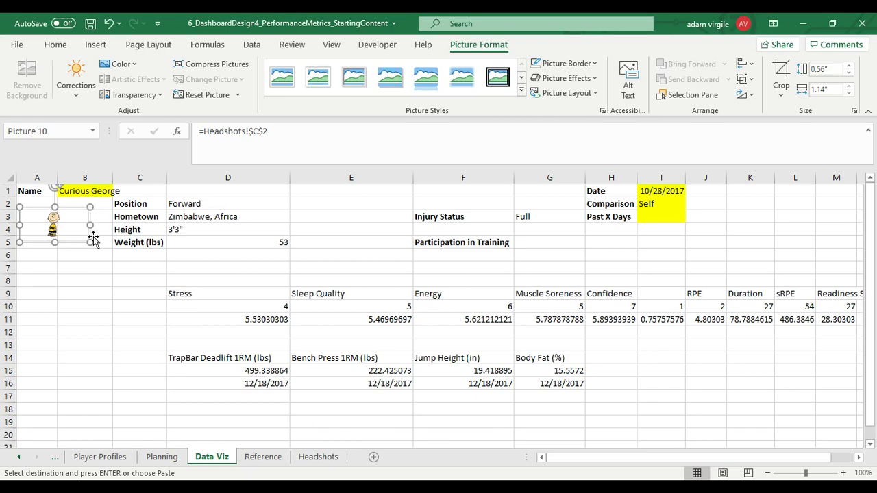
{"action": "left_click", "coordinate": [99, 303]}
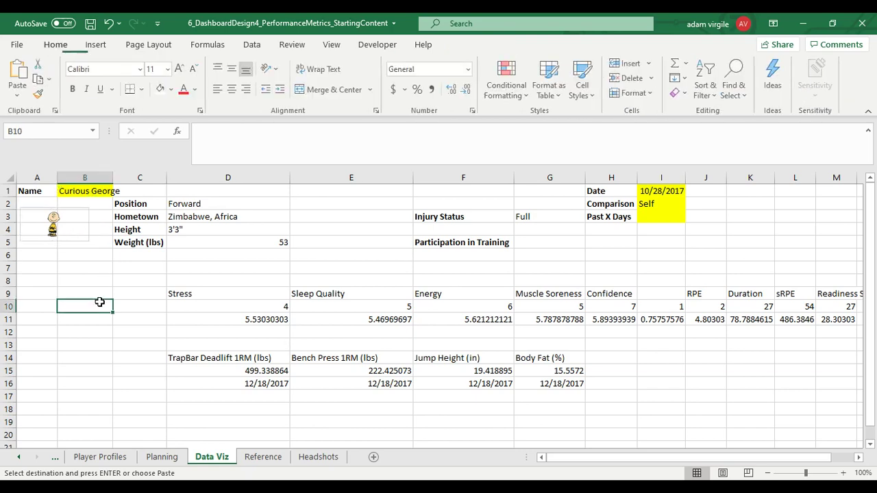
- Review the existing INDEX/MATCH formulas behind the Height, Injury Status and Hometown values on the Data Viz sheet
{"action": "left_click", "coordinate": [251, 227]}
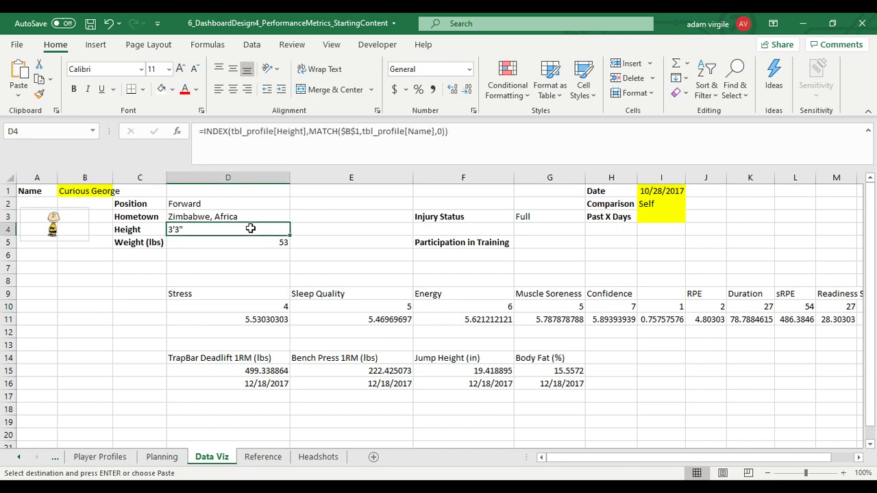
{"action": "left_click", "coordinate": [308, 133]}
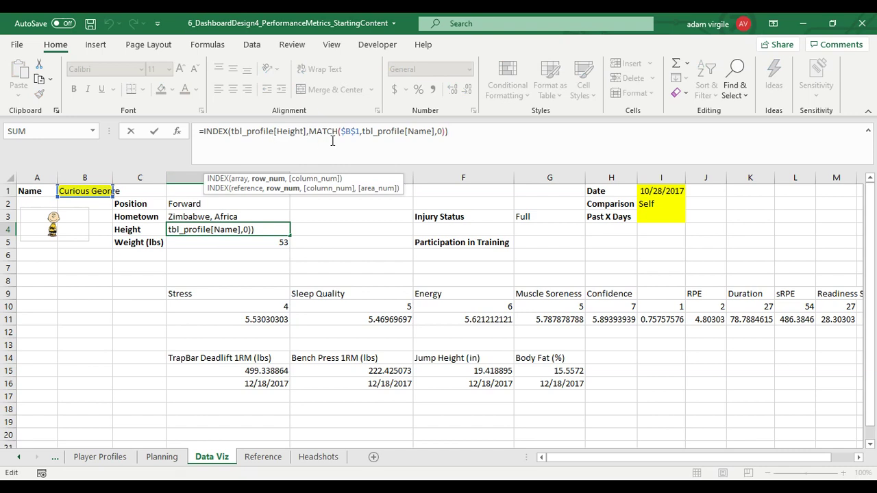
{"action": "key", "text": "Escape"}
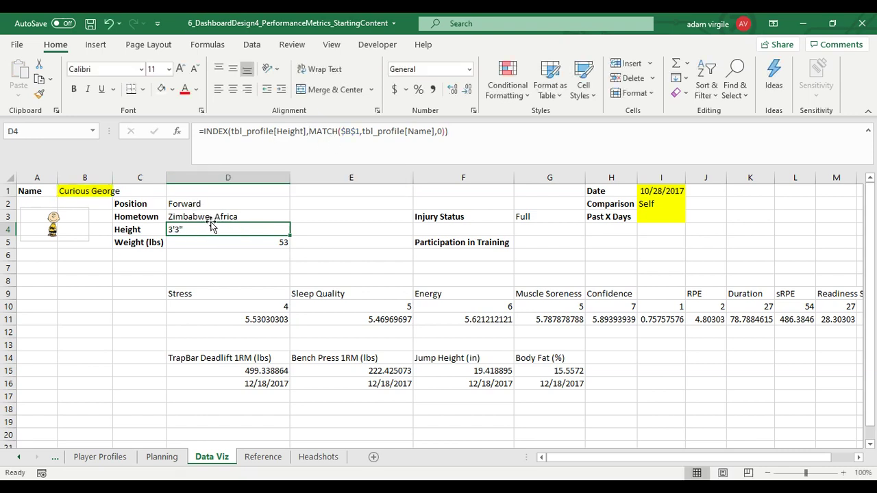
{"action": "left_click", "coordinate": [523, 217]}
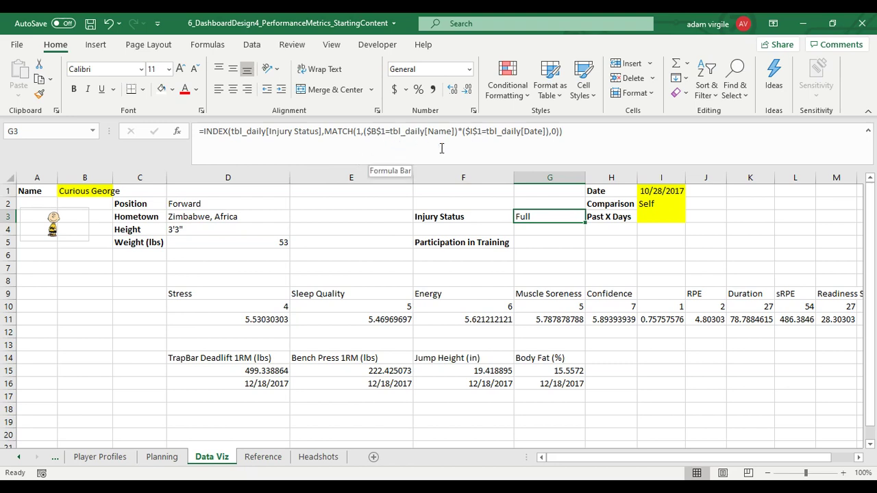
{"action": "left_click", "coordinate": [224, 217]}
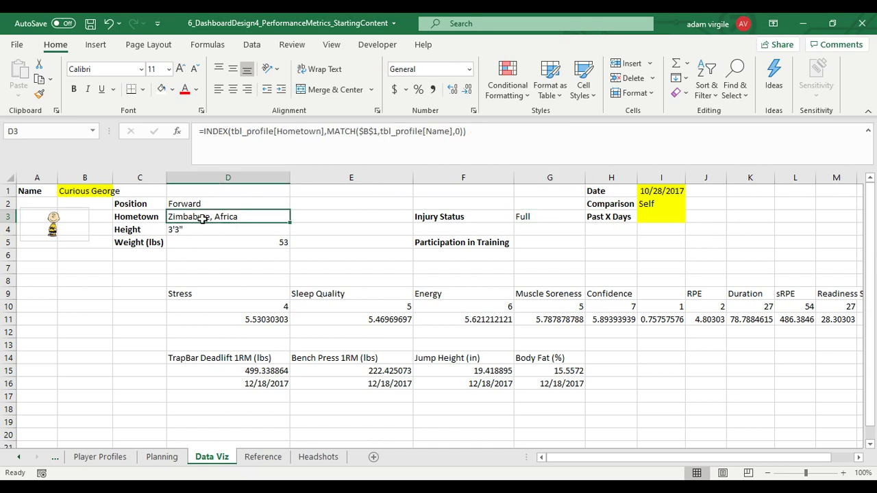
- Start an INDEX formula in cell B8 of Data Viz, using the absolute headshot column Headshots!$C:$C as the array
{"action": "left_click", "coordinate": [98, 278]}
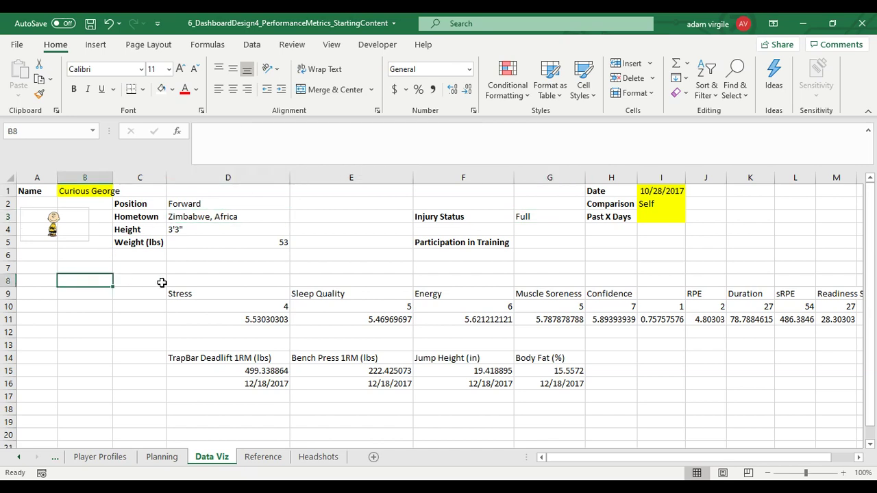
{"action": "type", "text": "=INDEX("}
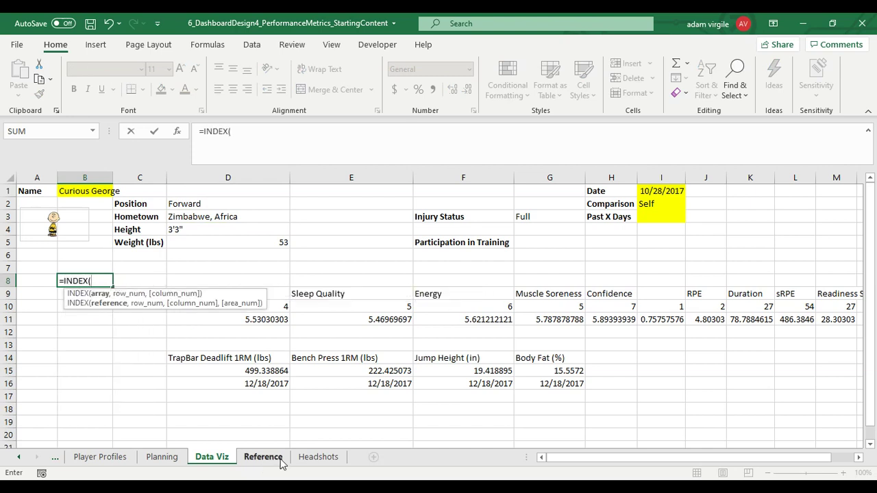
{"action": "left_click", "coordinate": [318, 457]}
{"action": "left_click", "coordinate": [171, 175]}
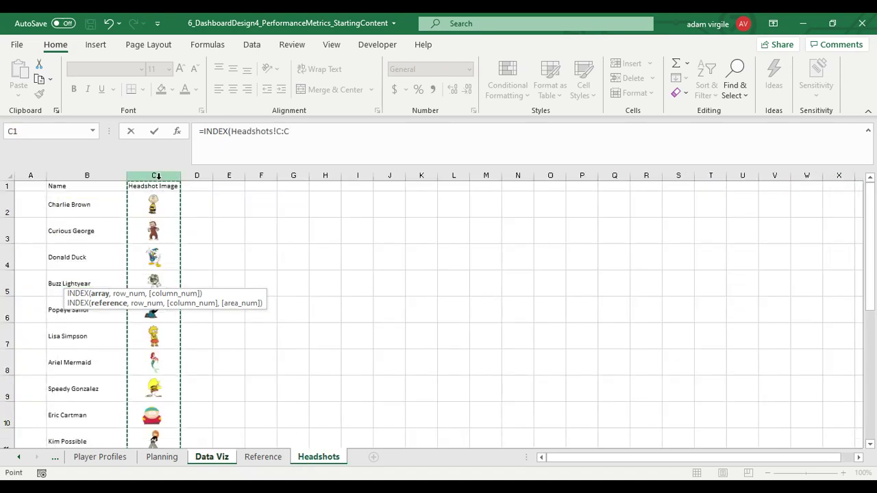
{"action": "left_click_drag", "start_coordinate": [175, 207], "coordinate": [168, 364]}
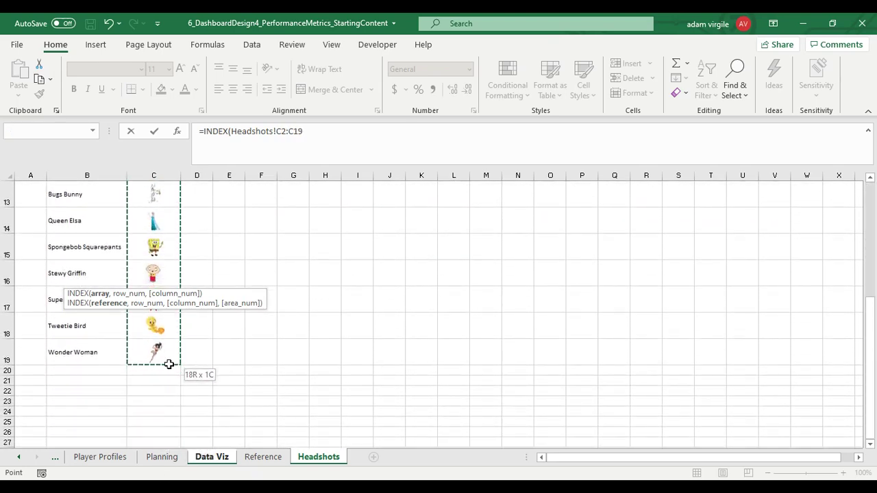
{"action": "left_click_drag", "start_coordinate": [169, 365], "coordinate": [169, 365]}
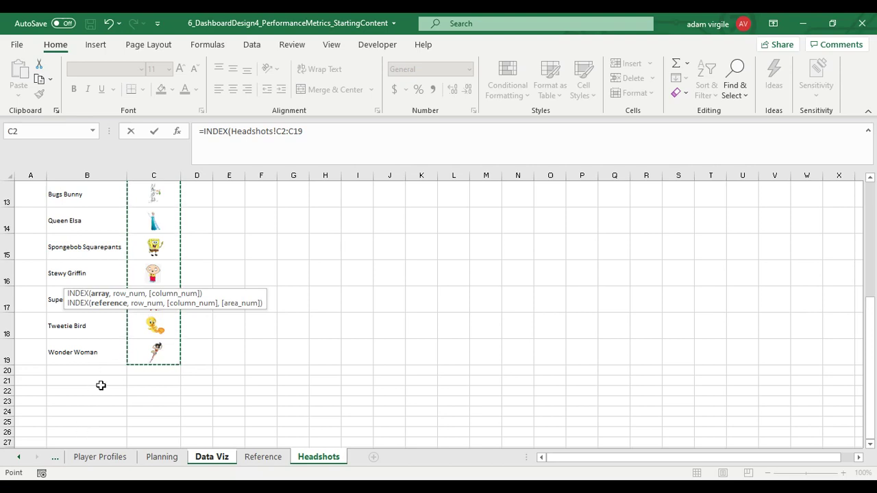
{"action": "left_click", "coordinate": [157, 178]}
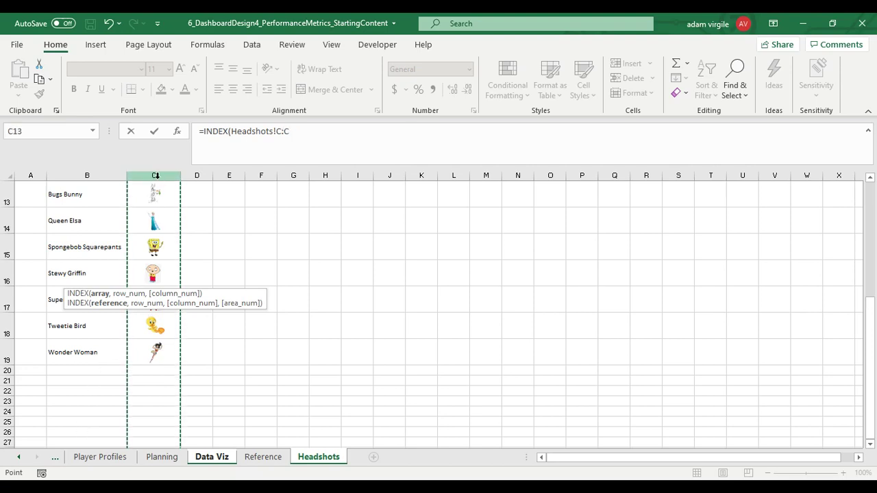
{"action": "scroll", "coordinate": [225, 249], "scroll_direction": "up", "scroll_amount": 4}
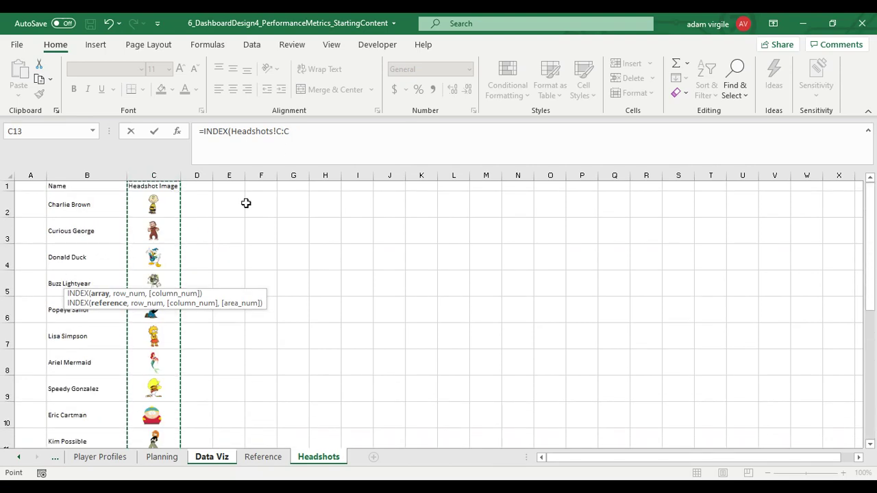
{"action": "left_click", "coordinate": [281, 132]}
{"action": "type", "text": "$"}
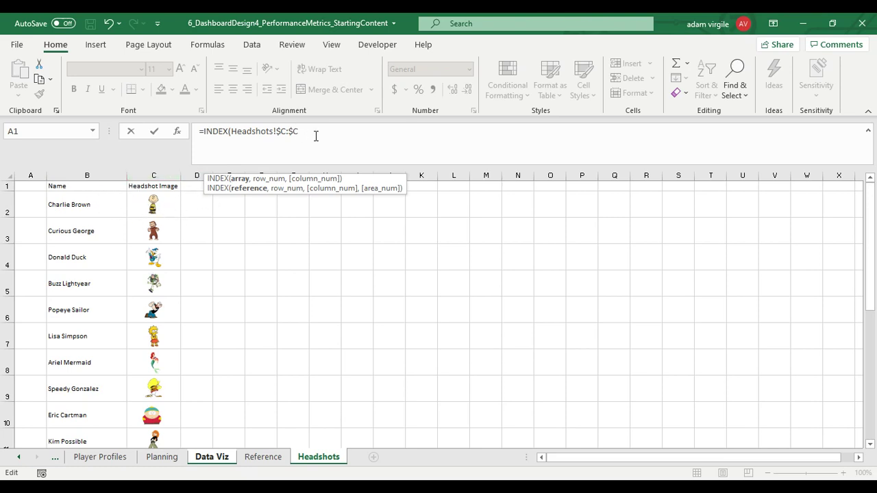
- Add a MATCH function as the row argument, with the selected player name 'Data Viz'!$B$1 as its absolute lookup value
{"action": "type", "text": ","}
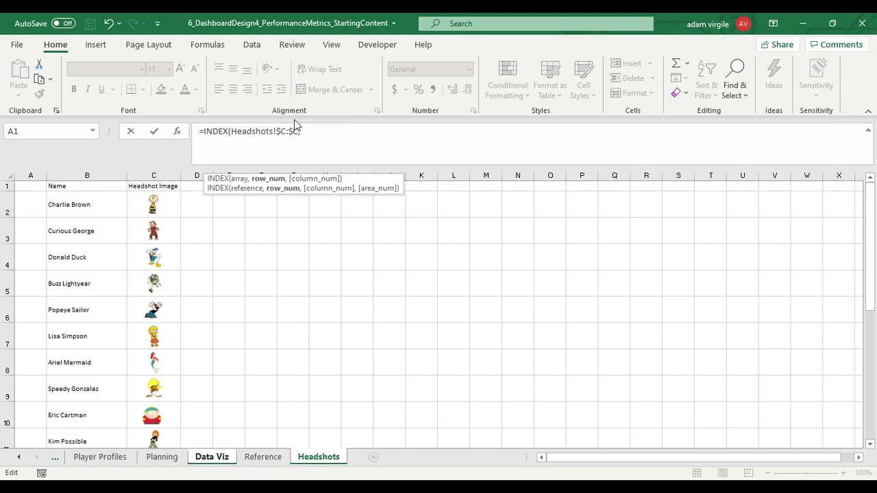
{"action": "type", "text": "MATCH("}
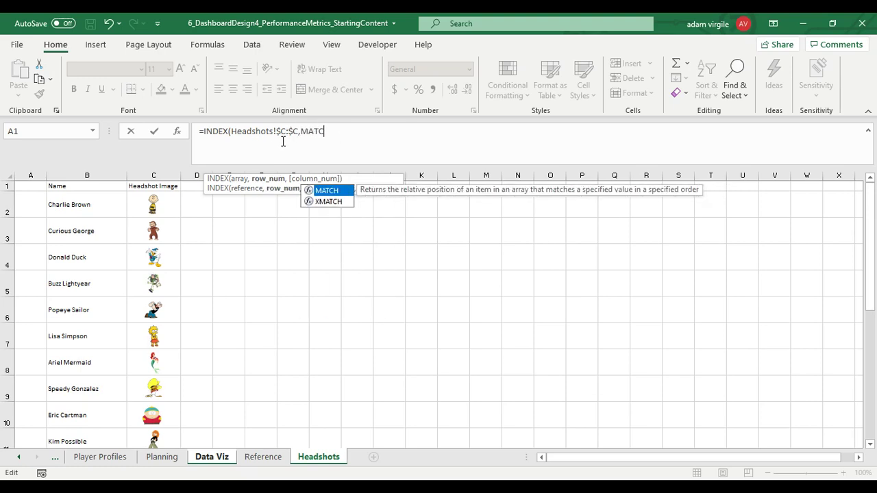
{"action": "left_click", "coordinate": [218, 459]}
{"action": "left_click", "coordinate": [86, 191]}
{"action": "left_click", "coordinate": [371, 131]}
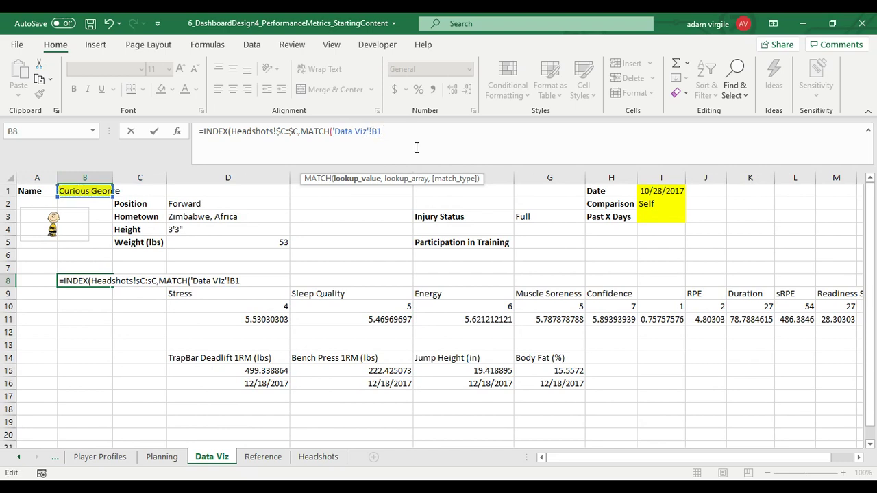
{"action": "type", "text": "$"}
{"action": "key", "text": "Right"}
{"action": "type", "text": "$C,"}
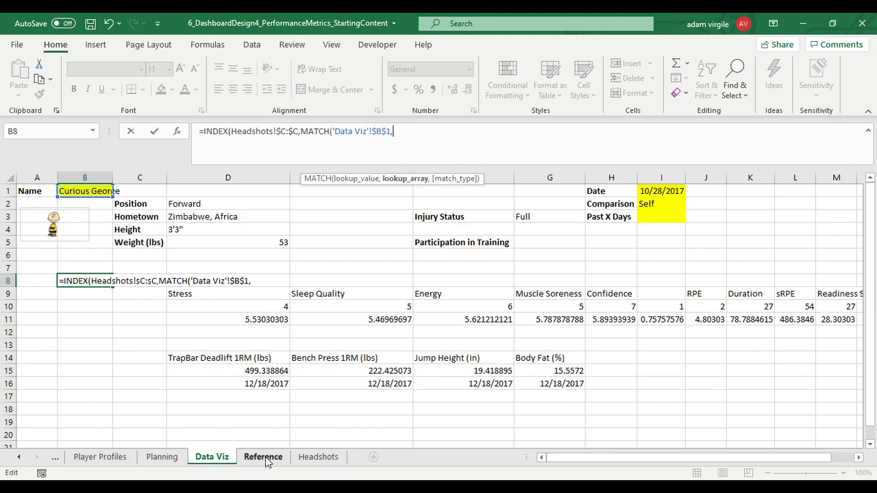
- Complete the B8 formula with Headshots!$B:$B as the lookup array and match type 0, and enter it
{"action": "left_click", "coordinate": [307, 458]}
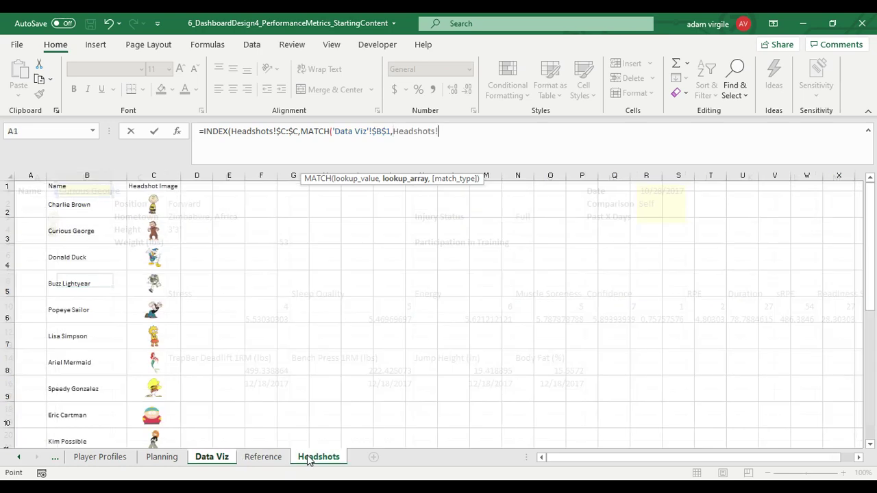
{"action": "left_click", "coordinate": [87, 175]}
{"action": "left_click", "coordinate": [438, 131]}
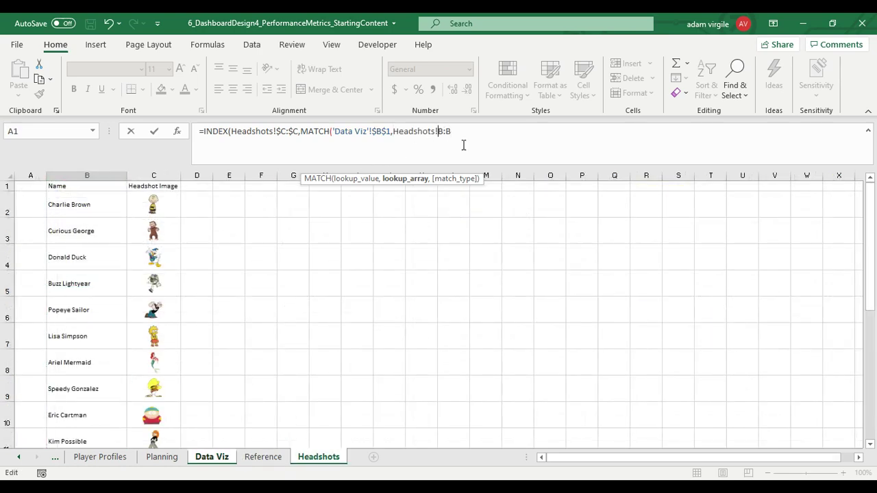
{"action": "type", "text": "$B,0))"}
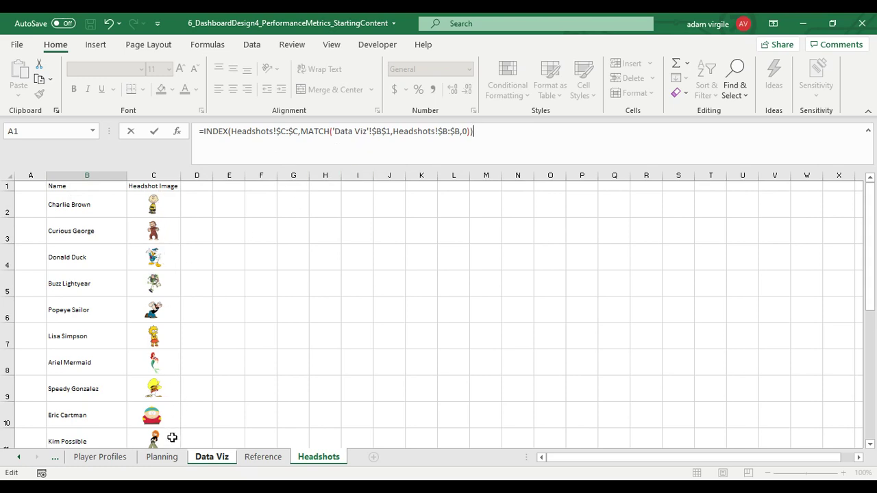
{"action": "key", "text": "alt+m"}
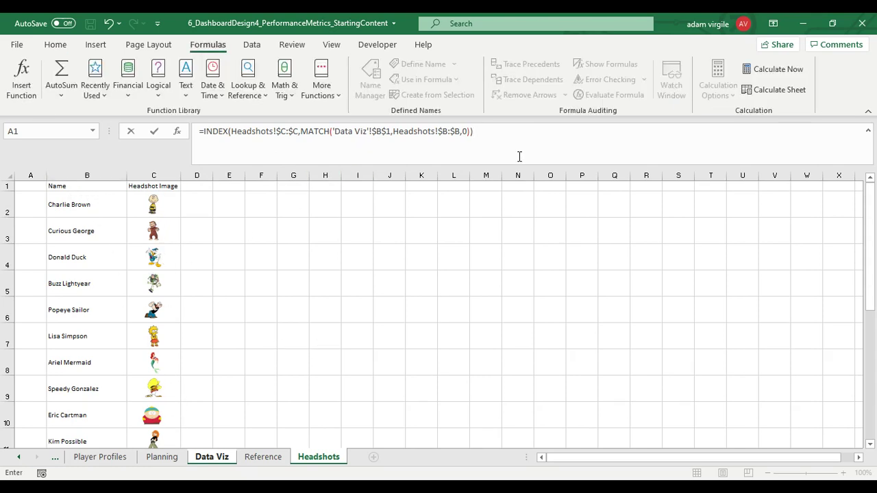
{"action": "key", "text": "Return"}
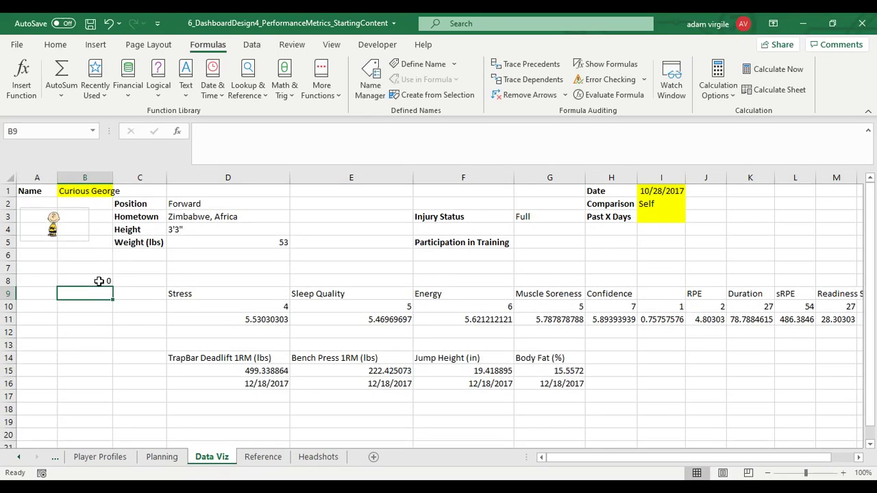
- Copy the full INDEX/MATCH formula text from cell B8, leaving the cell unchanged
{"action": "left_click", "coordinate": [102, 281]}
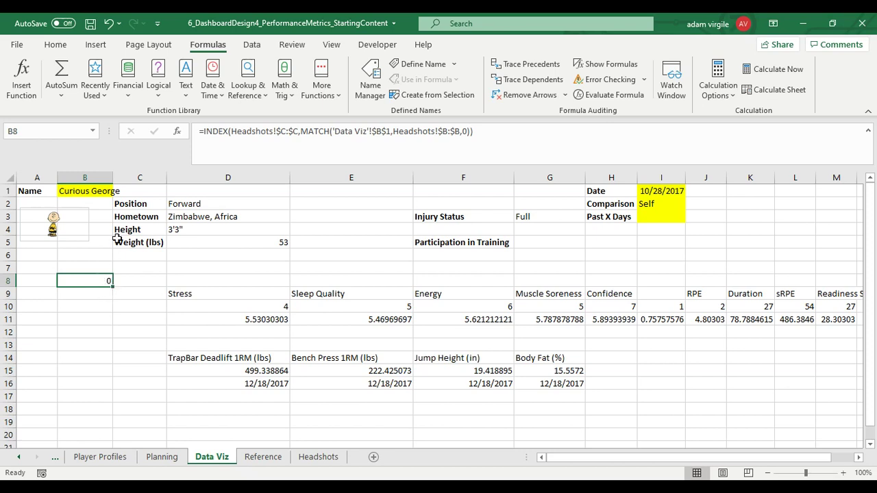
{"action": "left_click", "coordinate": [56, 45]}
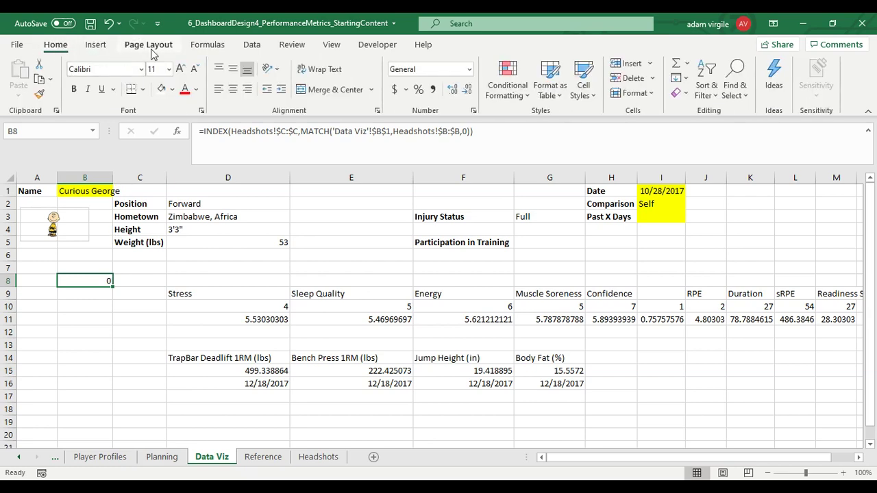
{"action": "left_click", "coordinate": [202, 45]}
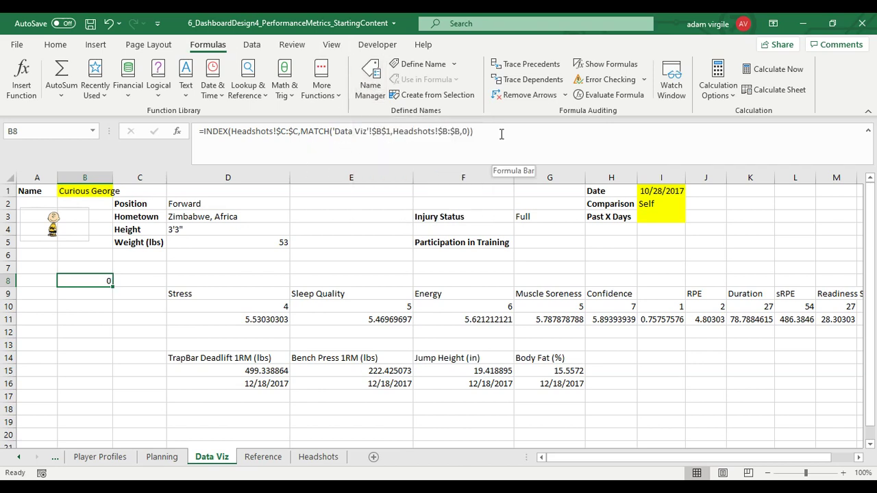
{"action": "left_click_drag", "start_coordinate": [499, 131], "coordinate": [182, 125]}
{"action": "key", "text": "ctrl+c"}
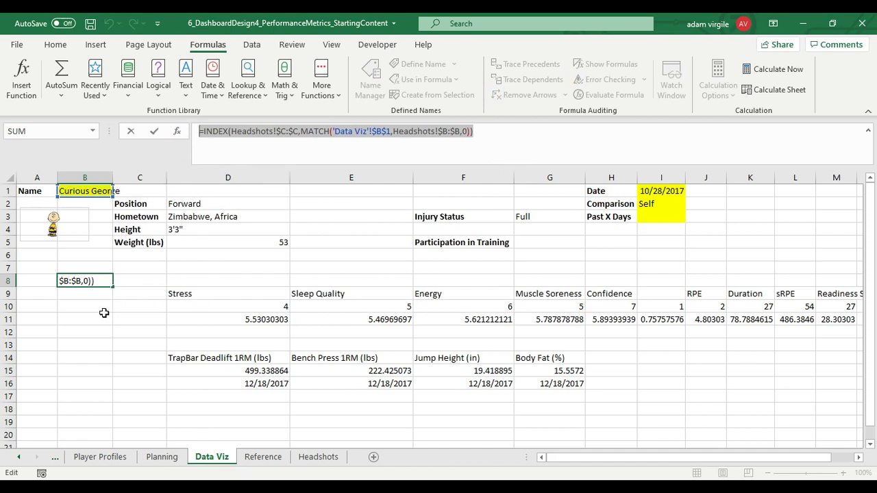
{"action": "key", "text": "Escape"}
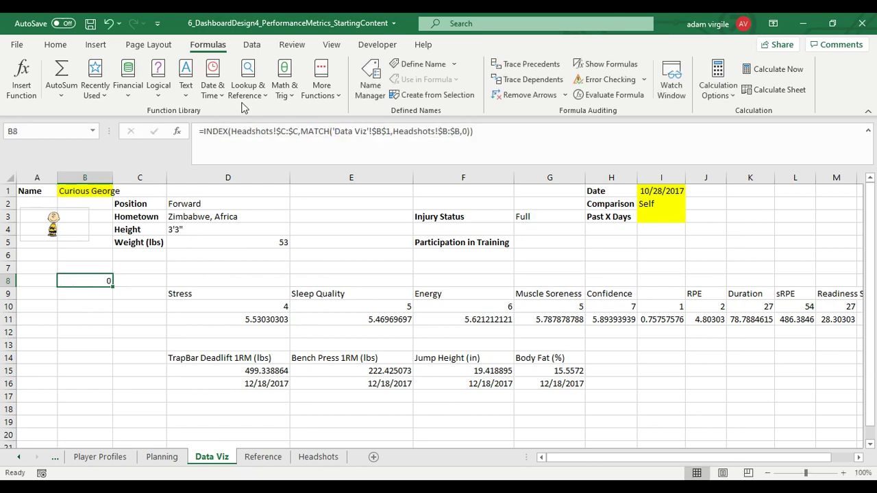
- Define a workbook-scoped name HeadshotLookup that refers to the copied formula =INDEX(Headshots!$C:$C,MATCH('Data Viz'!$B$1,Headshots!$B:$B,0))
{"action": "left_click", "coordinate": [370, 81]}
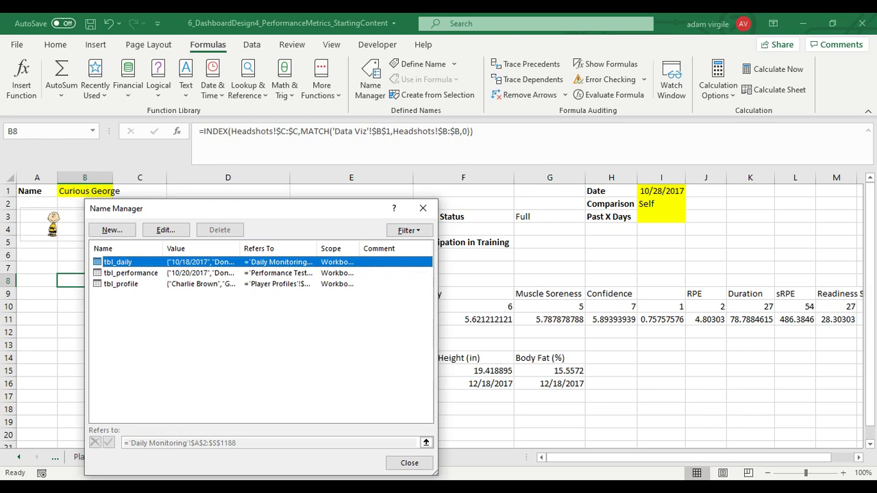
{"action": "left_click", "coordinate": [113, 230]}
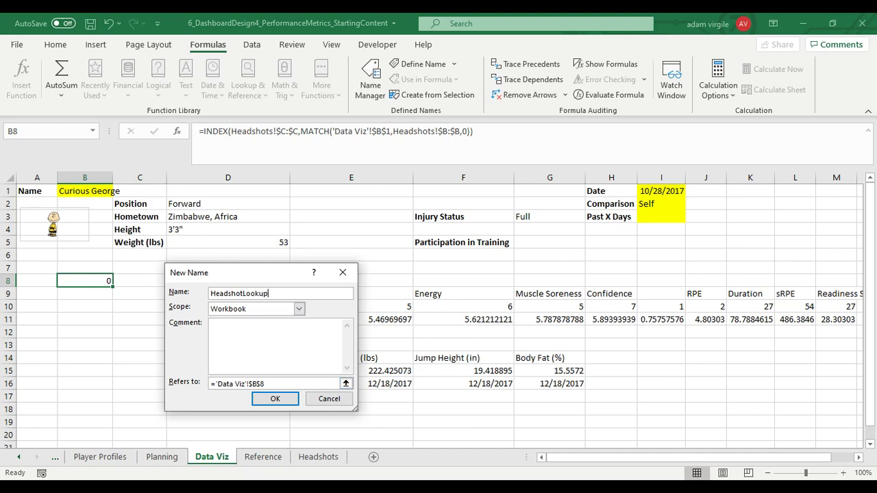
{"action": "left_click_drag", "start_coordinate": [266, 383], "coordinate": [211, 384]}
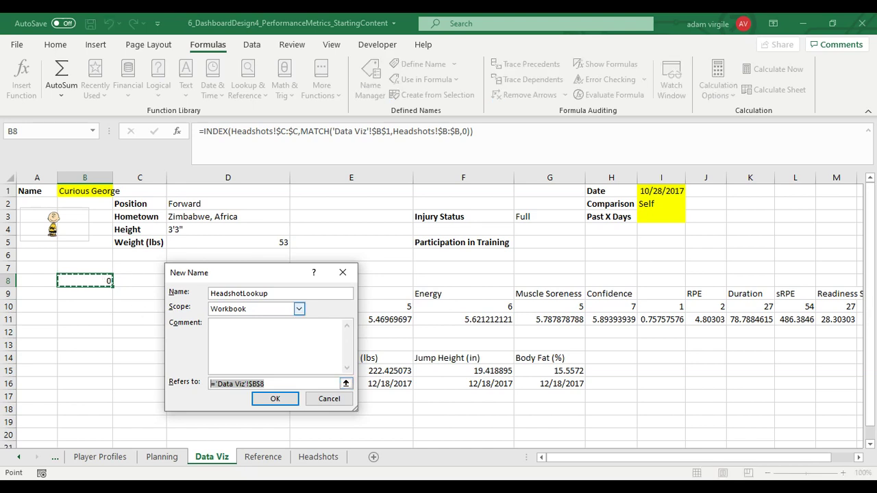
{"action": "key", "text": "BackSpace"}
{"action": "key", "text": "ctrl+v"}
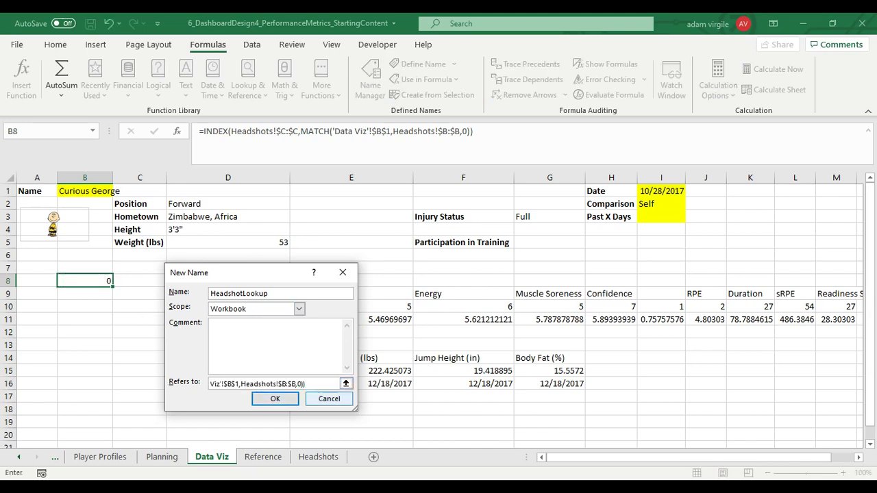
{"action": "left_click_drag", "start_coordinate": [336, 384], "coordinate": [211, 383]}
{"action": "left_click", "coordinate": [237, 384]}
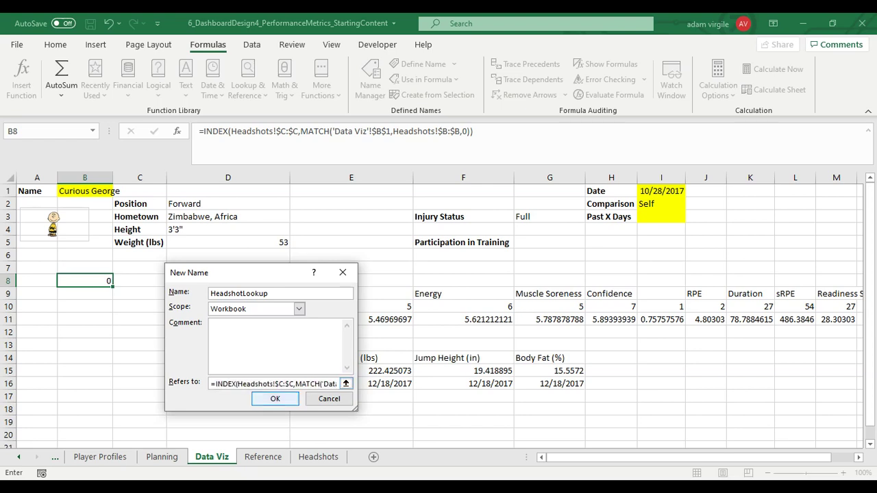
{"action": "key", "text": "Tab"}
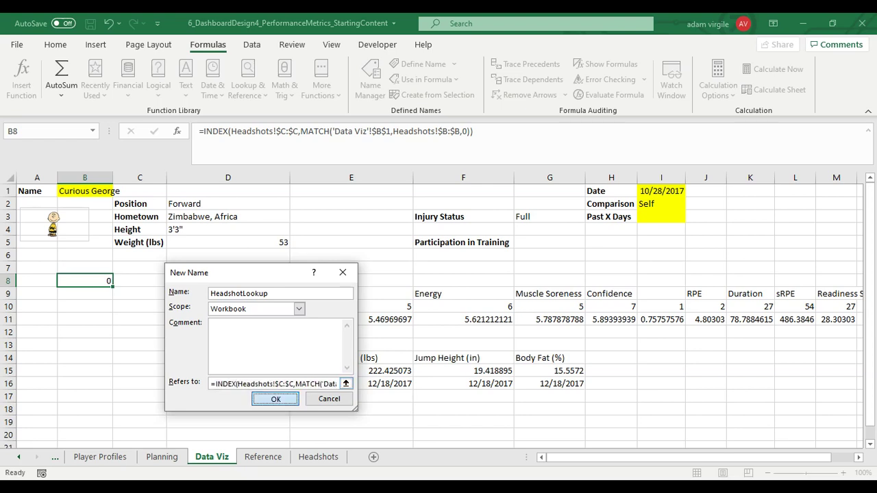
{"action": "left_click", "coordinate": [281, 400]}
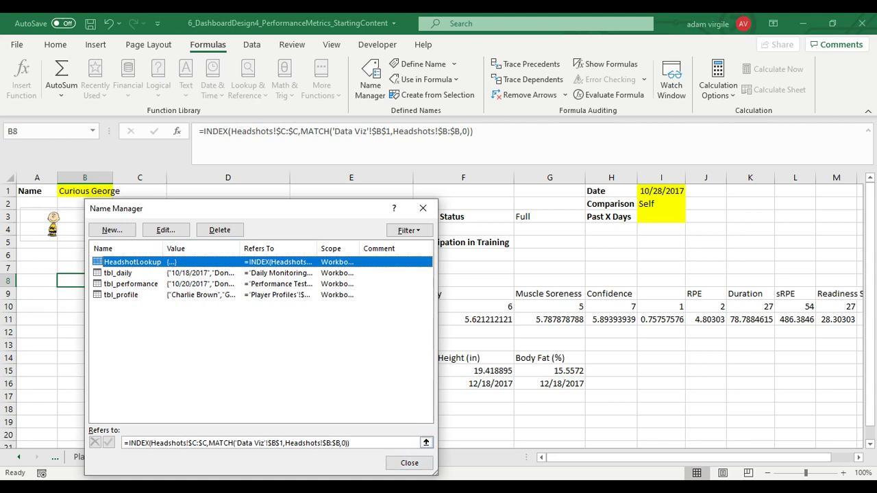
{"action": "left_click", "coordinate": [409, 463]}
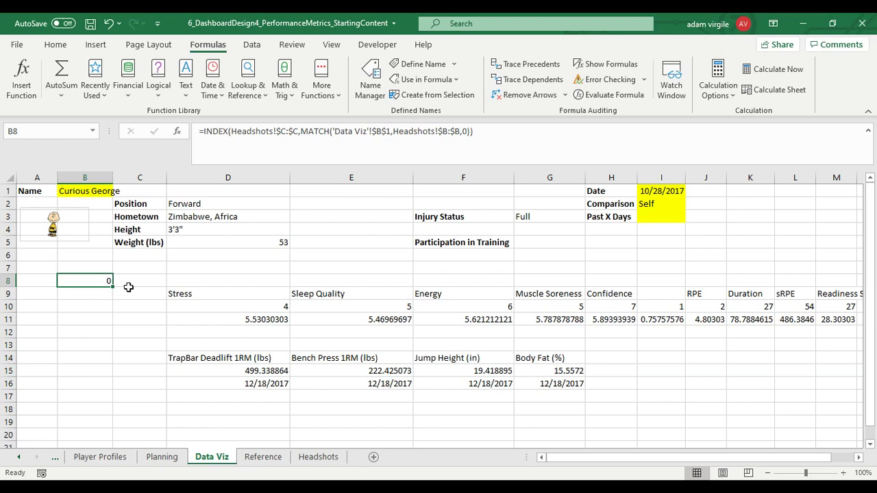
- Clear the trial INDEX/MATCH formula from cell B8 on the Data Viz sheet
{"action": "key", "text": "BackSpace"}
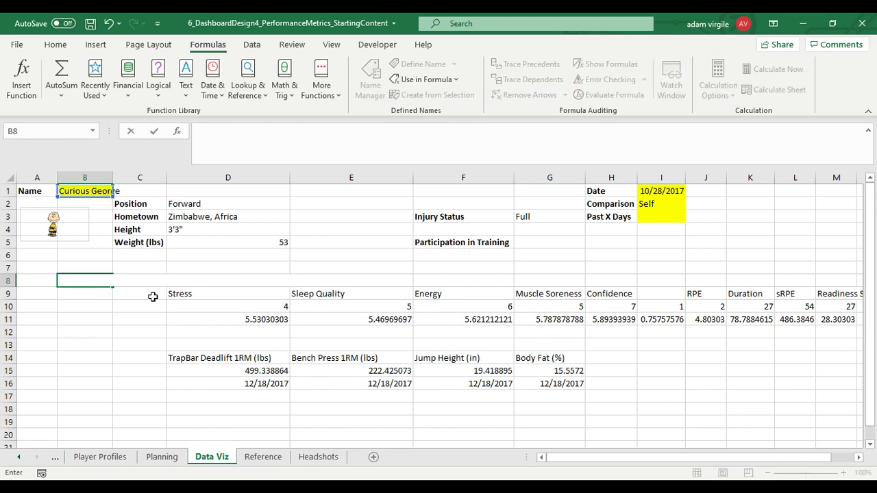
{"action": "key", "text": "Return"}
{"action": "left_click", "coordinate": [103, 281]}
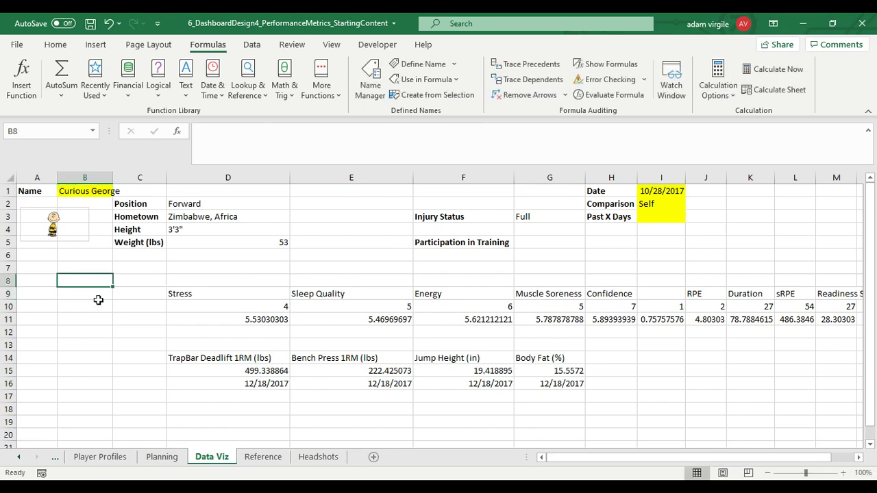
- Change the linked headshot picture's reference on the Data Viz sheet from a fixed cell to =HeadshotLookup
{"action": "left_click", "coordinate": [74, 231]}
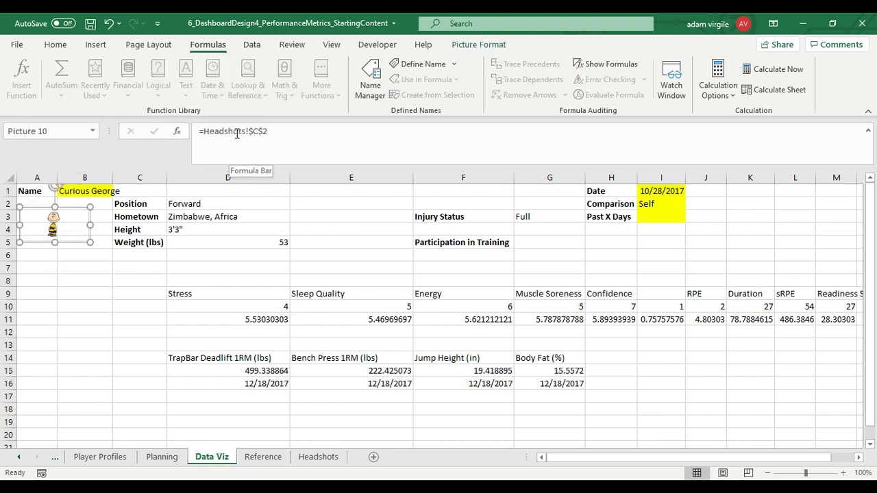
{"action": "left_click", "coordinate": [329, 461]}
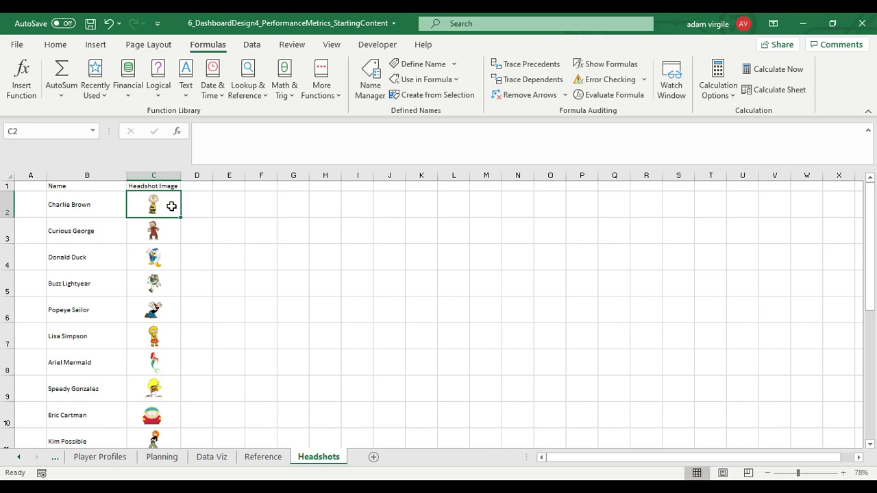
{"action": "left_click", "coordinate": [212, 459]}
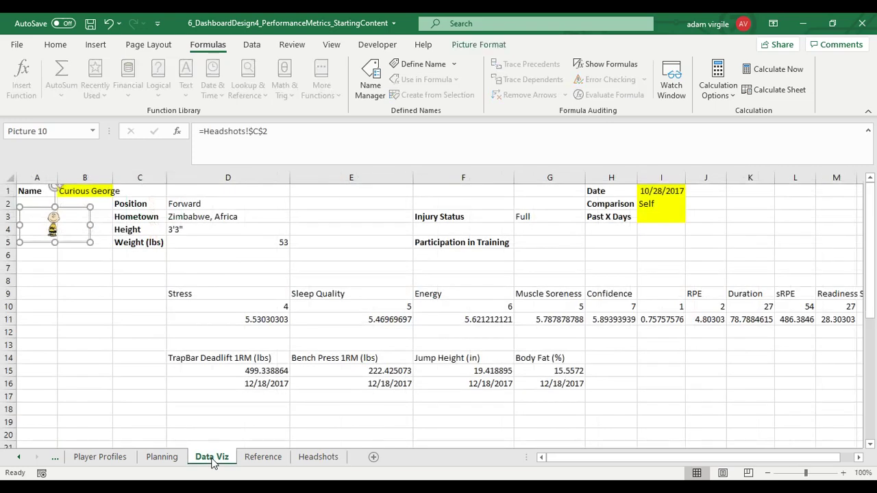
{"action": "left_click_drag", "start_coordinate": [274, 132], "coordinate": [204, 134]}
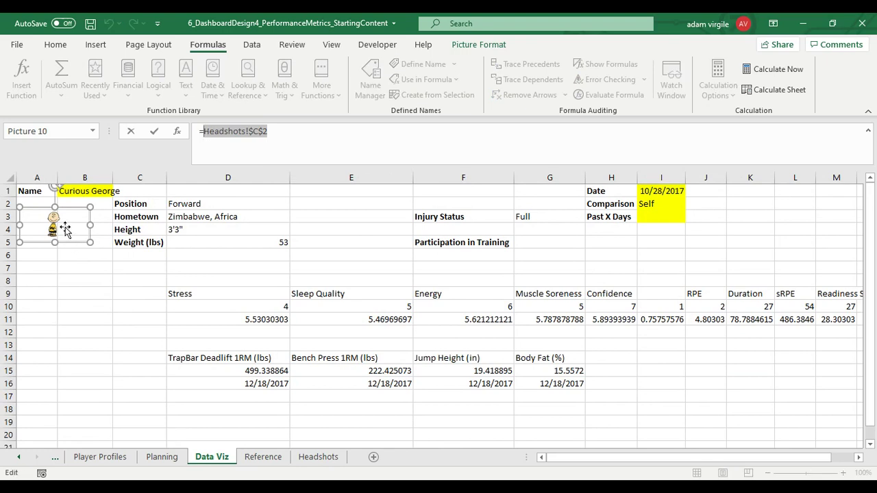
{"action": "type", "text": "Hea"}
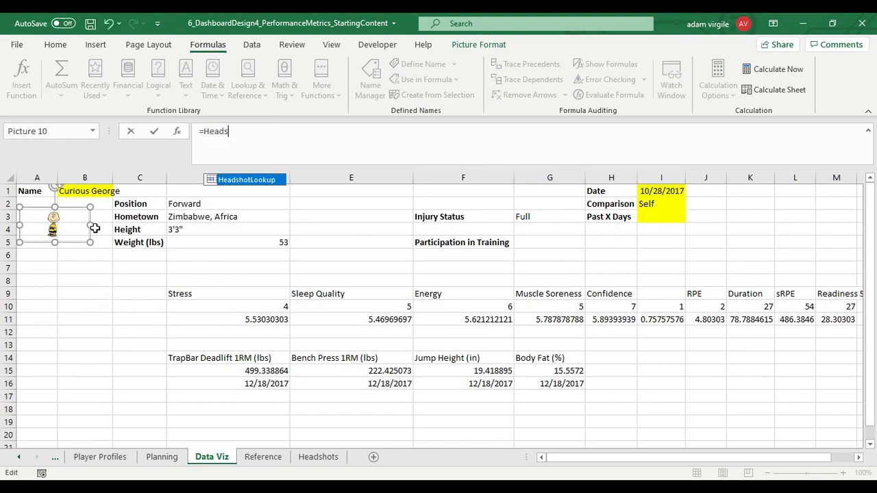
{"action": "type", "text": "ds"}
{"action": "key", "text": "Tab"}
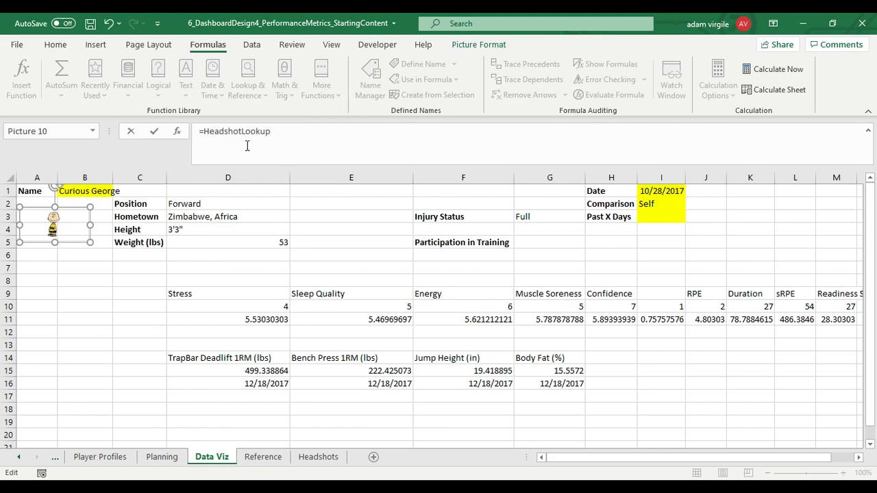
{"action": "key", "text": "Return"}
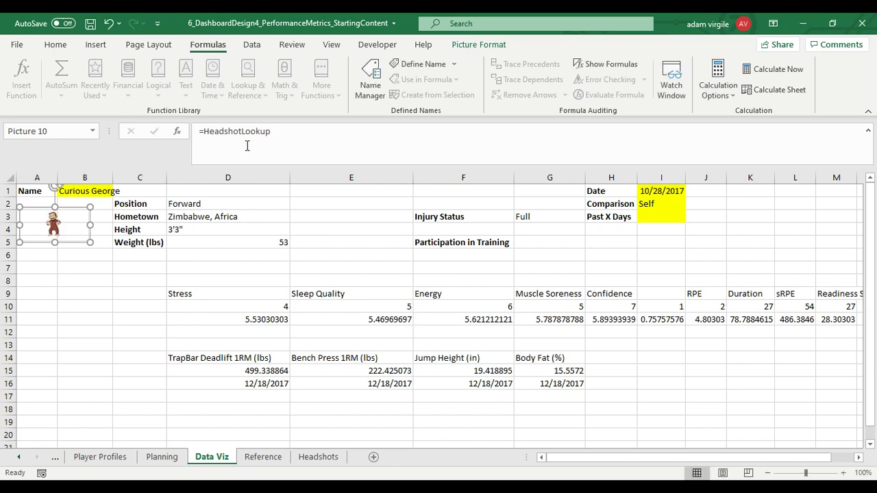
{"action": "left_click", "coordinate": [85, 296]}
{"action": "left_click", "coordinate": [76, 233]}
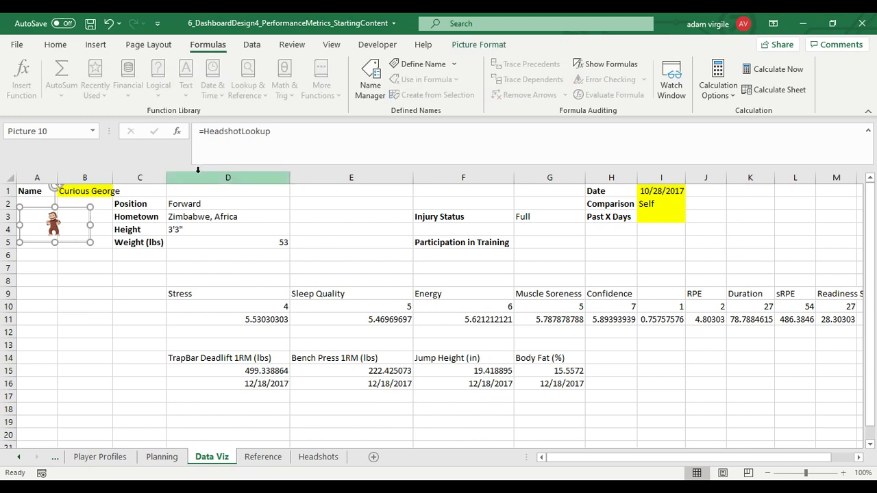
{"action": "left_click", "coordinate": [226, 131]}
{"action": "left_click", "coordinate": [89, 288]}
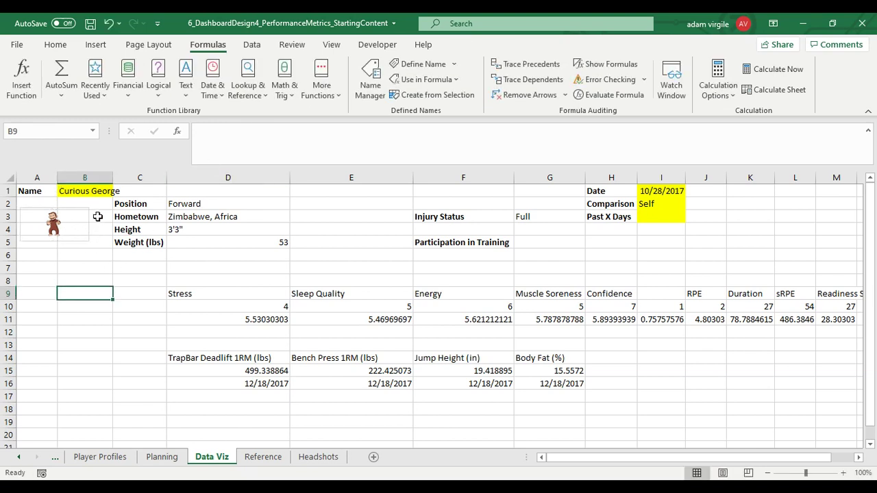
- Test the dynamic headshot by setting the player name in Data Viz cell B1 to Lisa Simpson
{"action": "left_click", "coordinate": [100, 194]}
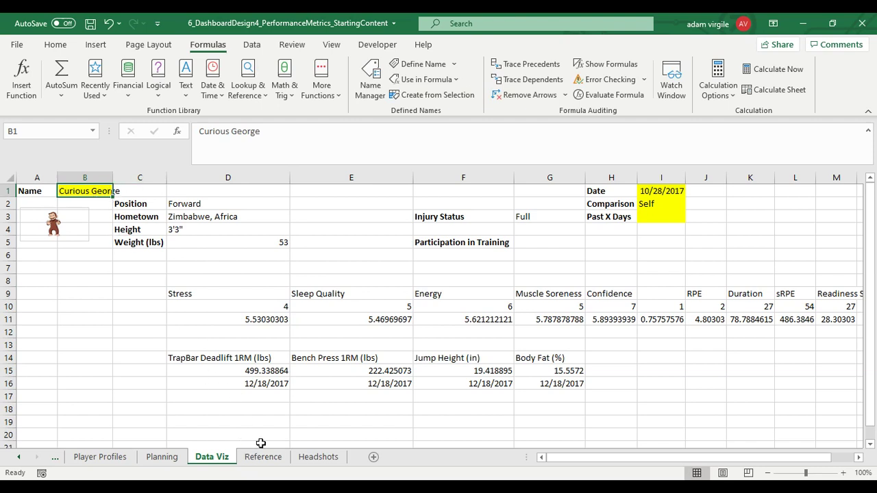
{"action": "left_click", "coordinate": [307, 458]}
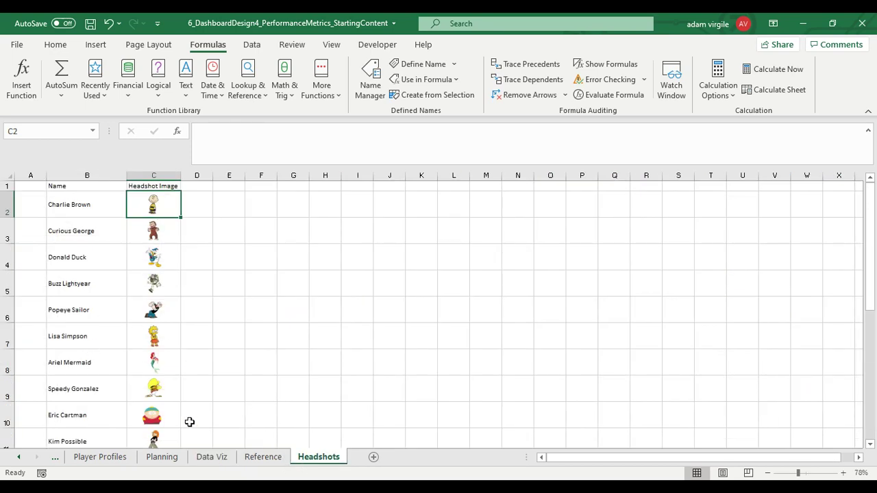
{"action": "left_click", "coordinate": [263, 457]}
{"action": "left_click", "coordinate": [211, 457]}
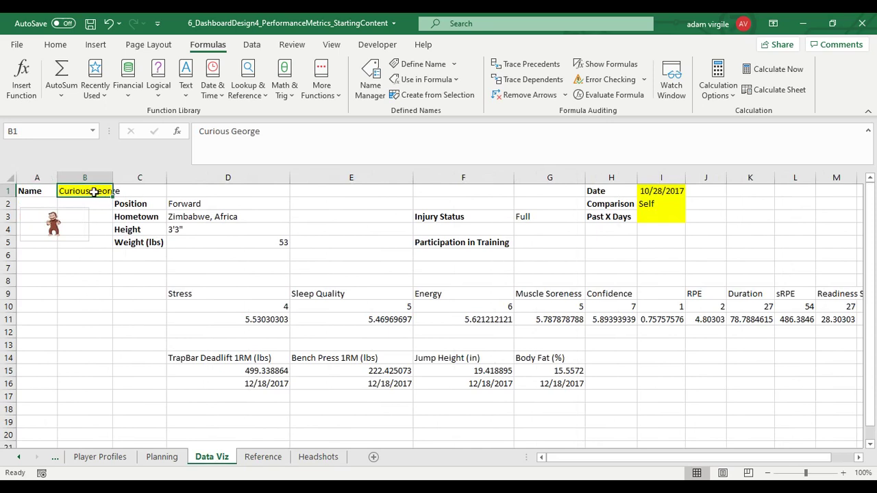
{"action": "type", "text": "Lisa Simpson"}
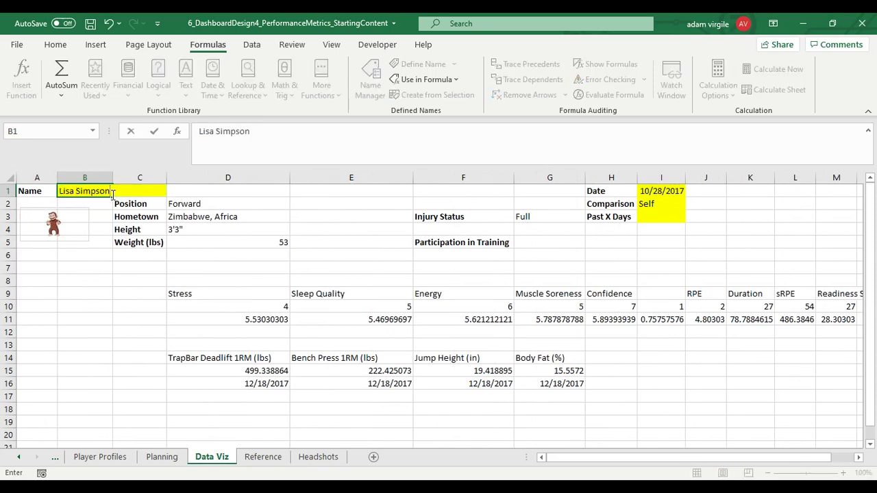
{"action": "key", "text": "Return"}
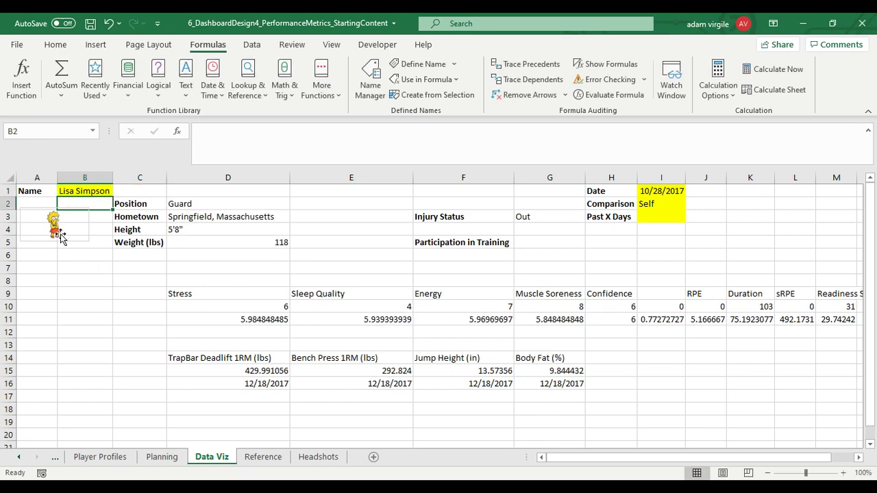
- Set the player name in cell B1 to Buzz Lightyear
{"action": "left_click", "coordinate": [90, 191]}
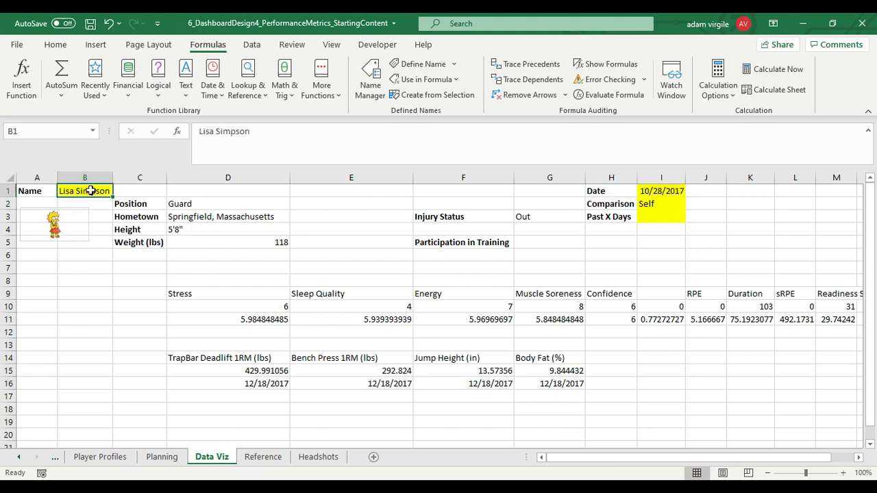
{"action": "type", "text": "Buzz Lig"}
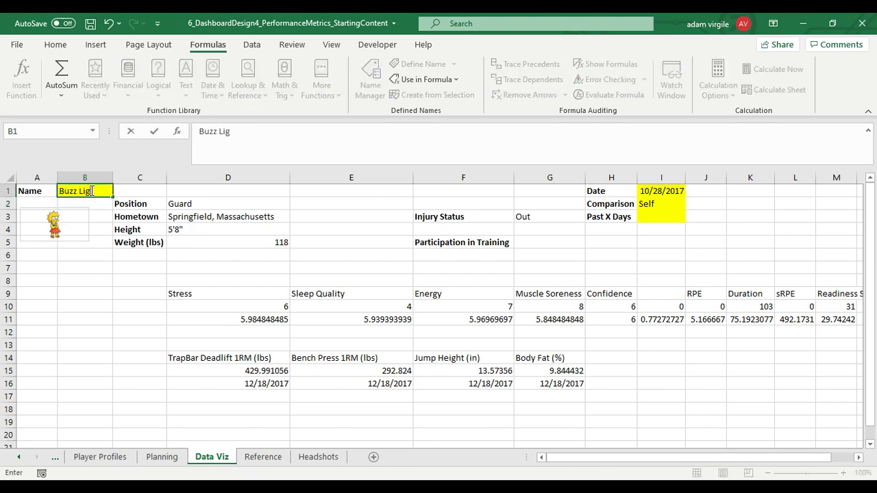
{"action": "type", "text": "htyear"}
{"action": "key", "text": "Return"}
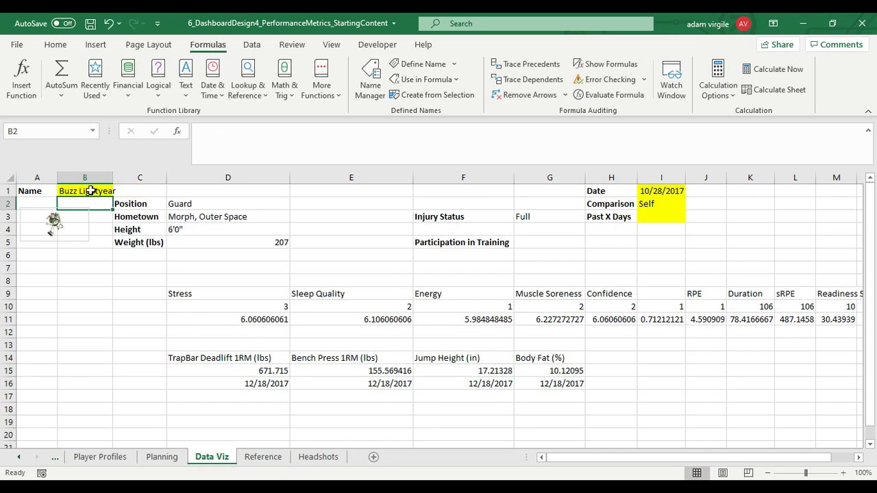
- Enlarge the linked headshot picture proportionally so it reaches from column A into column D, and move it slightly up to row 2
{"action": "left_click", "coordinate": [70, 224]}
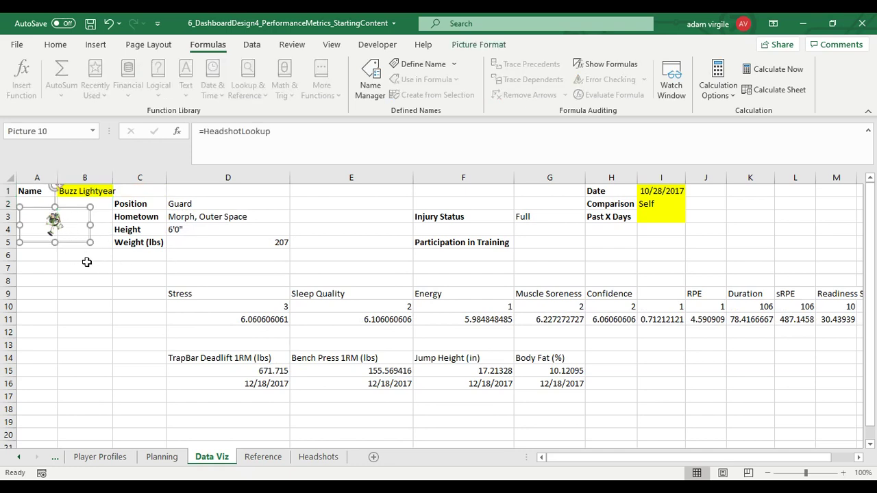
{"action": "left_click", "coordinate": [87, 262]}
{"action": "left_click", "coordinate": [72, 227]}
{"action": "left_click_drag", "start_coordinate": [90, 242], "coordinate": [162, 298]}
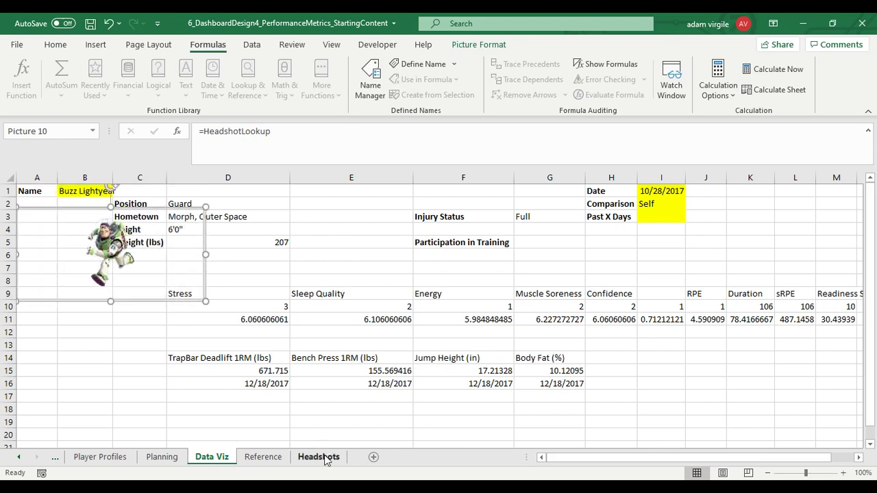
{"action": "left_click_drag", "start_coordinate": [160, 254], "coordinate": [161, 246]}
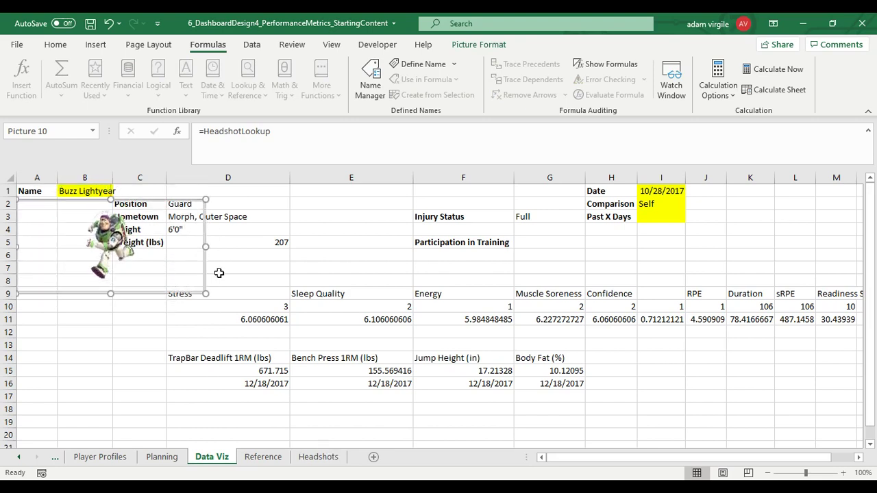
- Apply a white fill to the whole Headshot Image column C on the Headshots sheet to hide its gridlines
{"action": "left_click", "coordinate": [308, 462]}
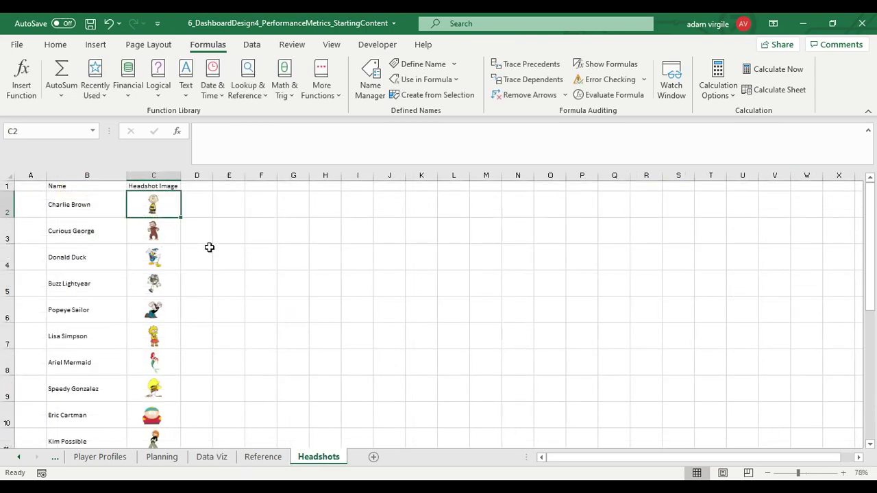
{"action": "left_click", "coordinate": [154, 176]}
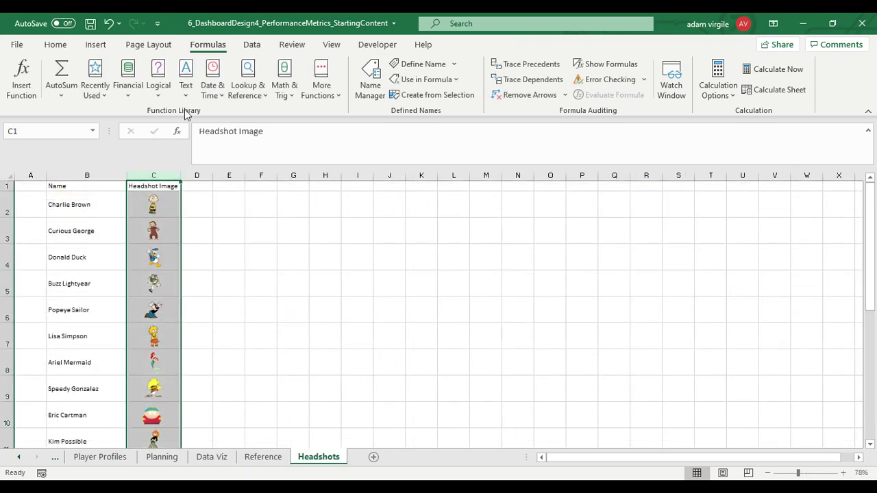
{"action": "left_click", "coordinate": [175, 202]}
{"action": "left_click", "coordinate": [156, 171]}
{"action": "left_click", "coordinate": [56, 45]}
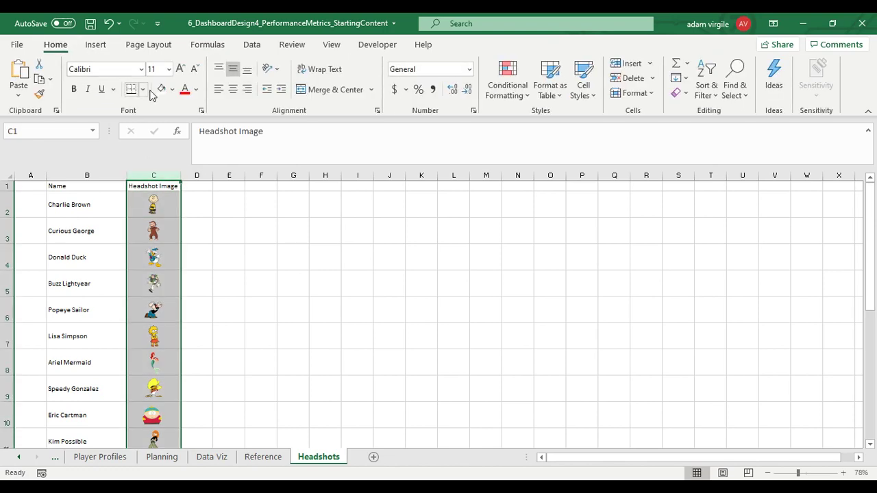
{"action": "left_click", "coordinate": [219, 226]}
- Shrink the linked headshot picture on Data Viz to roughly the width of columns A and B, and move it up beneath the player name
{"action": "left_click", "coordinate": [203, 457]}
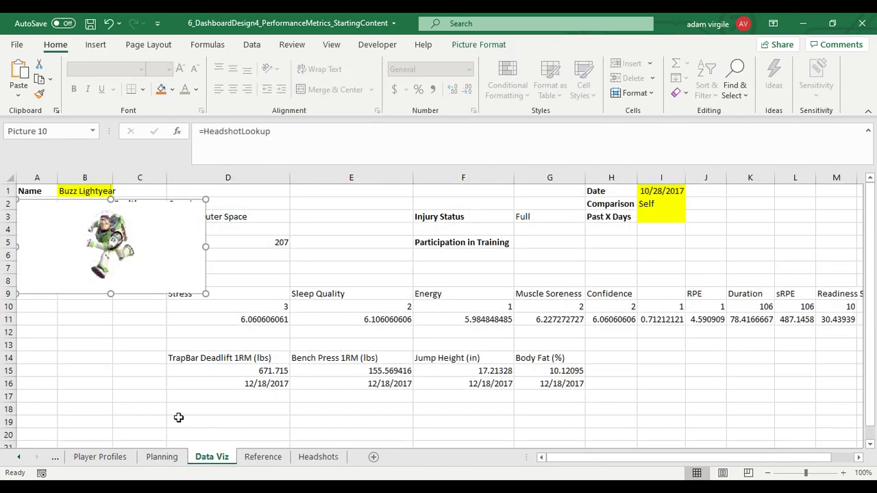
{"action": "left_click", "coordinate": [148, 358]}
{"action": "left_click", "coordinate": [147, 239]}
{"action": "left_click_drag", "start_coordinate": [201, 200], "coordinate": [121, 244]}
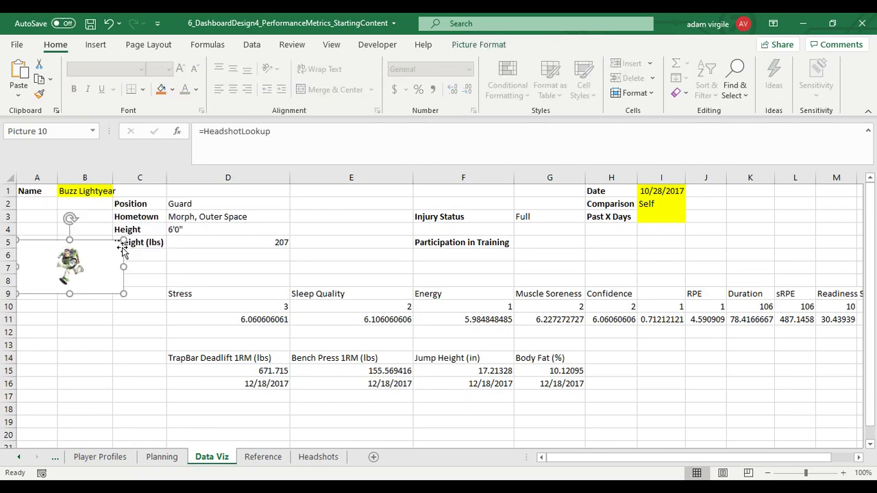
{"action": "left_click_drag", "start_coordinate": [86, 271], "coordinate": [86, 231]}
- Remove the white fill from column C on the Headshots sheet
{"action": "left_click", "coordinate": [319, 457]}
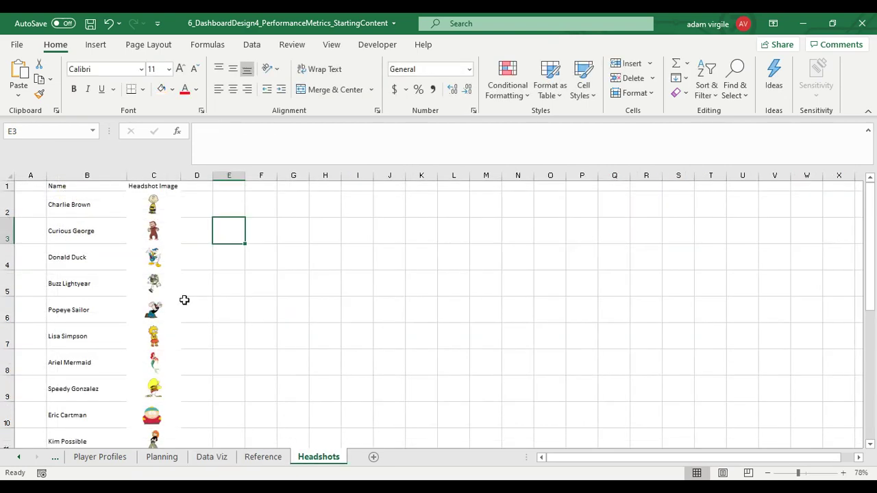
{"action": "left_click", "coordinate": [154, 176]}
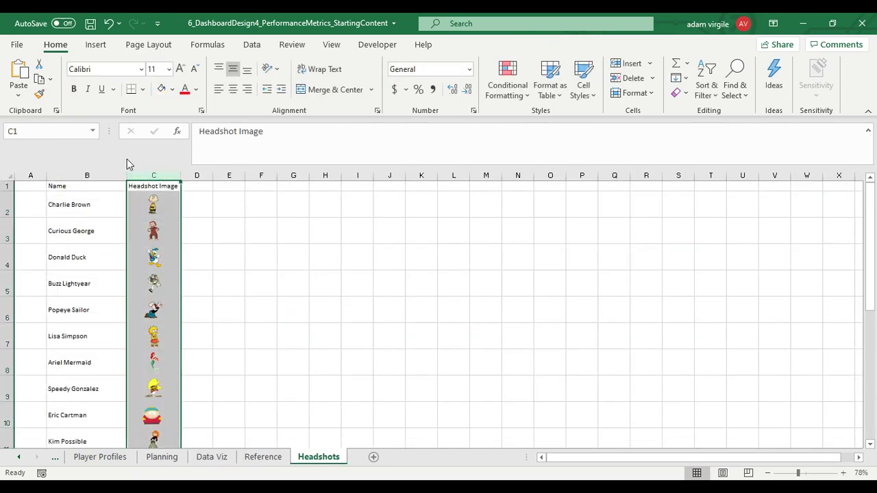
{"action": "left_click", "coordinate": [172, 89]}
{"action": "left_click", "coordinate": [246, 273]}
{"action": "left_click", "coordinate": [246, 274]}
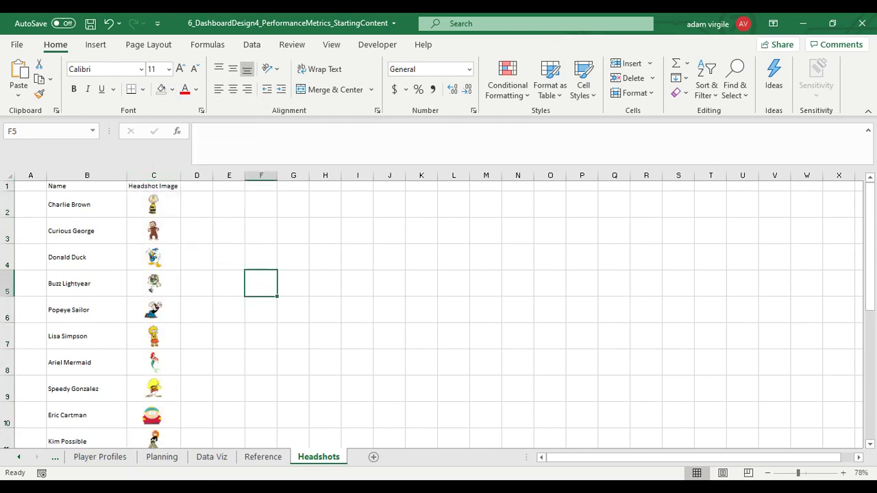
- Shrink the linked headshot picture on Data Viz further so it fits inside columns A and B, between rows 2 and 5
{"action": "left_click", "coordinate": [262, 457]}
{"action": "left_click", "coordinate": [212, 457]}
{"action": "left_click", "coordinate": [91, 314]}
{"action": "left_click", "coordinate": [70, 223]}
{"action": "left_click_drag", "start_coordinate": [123, 198], "coordinate": [85, 217]}
{"action": "left_click", "coordinate": [181, 284]}
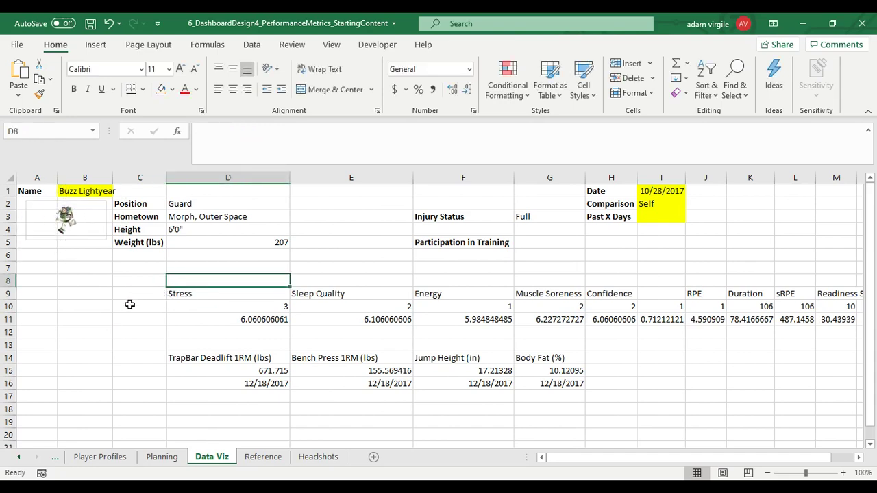